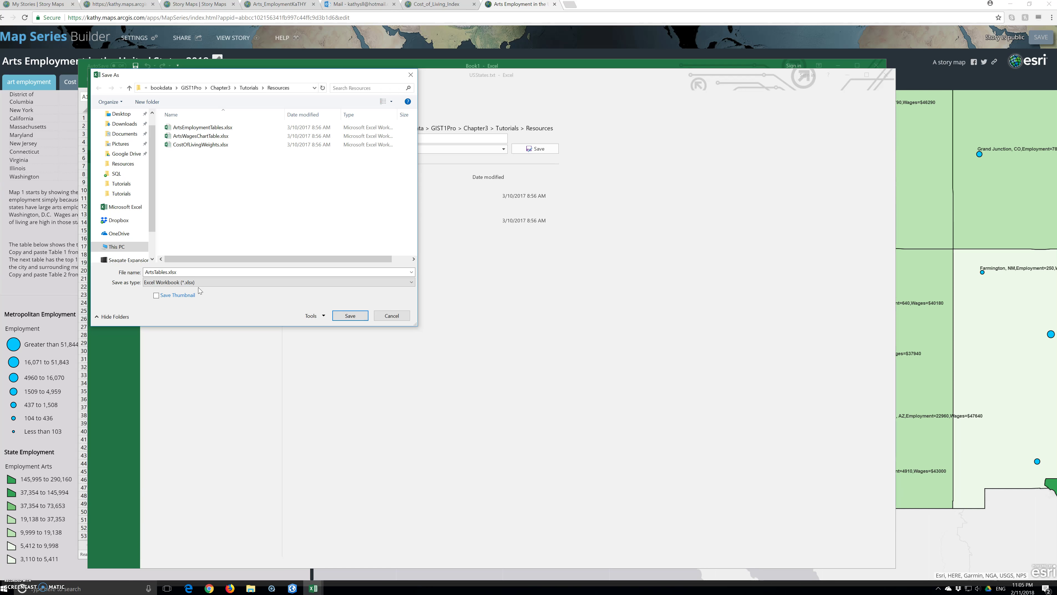
- Save the workbook as ArtsTables.xlsx in the Tutorials Resources folder and close it along with the blank workbook
{"action": "left_click", "coordinate": [352, 315]}
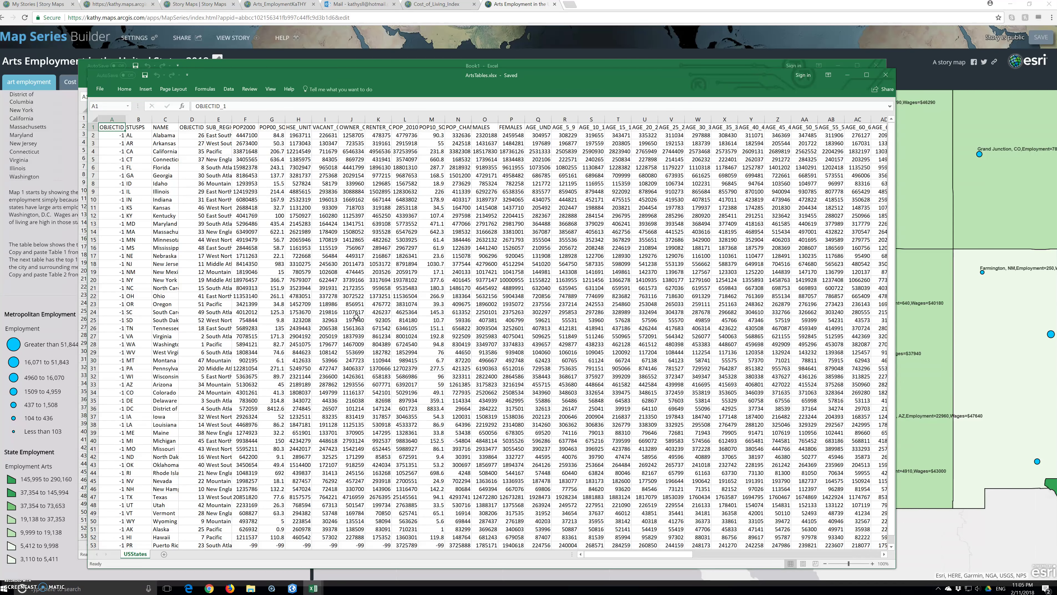
{"action": "left_click", "coordinate": [884, 74]}
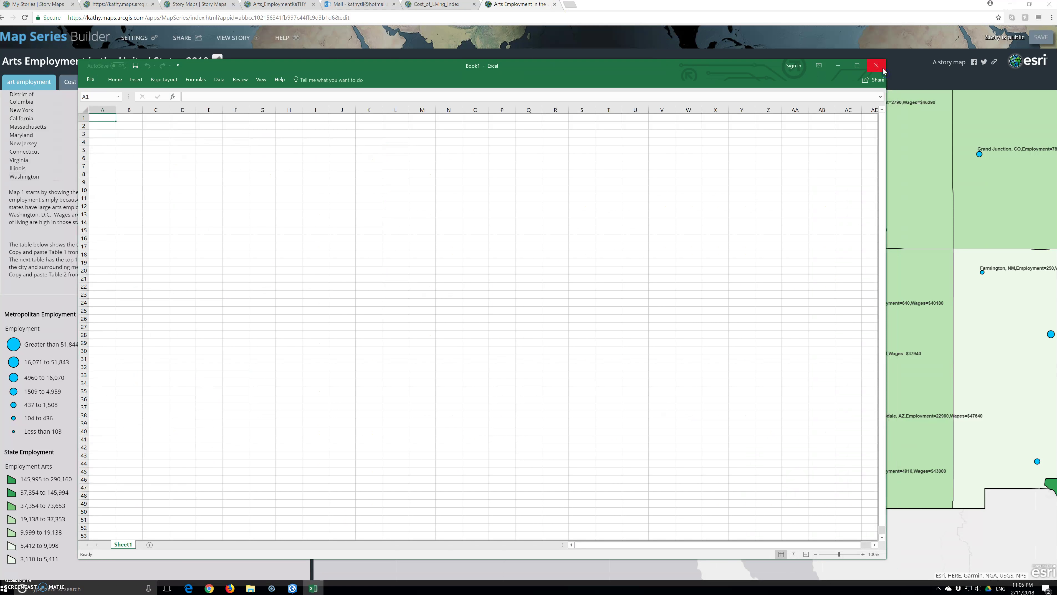
{"action": "left_click", "coordinate": [883, 72]}
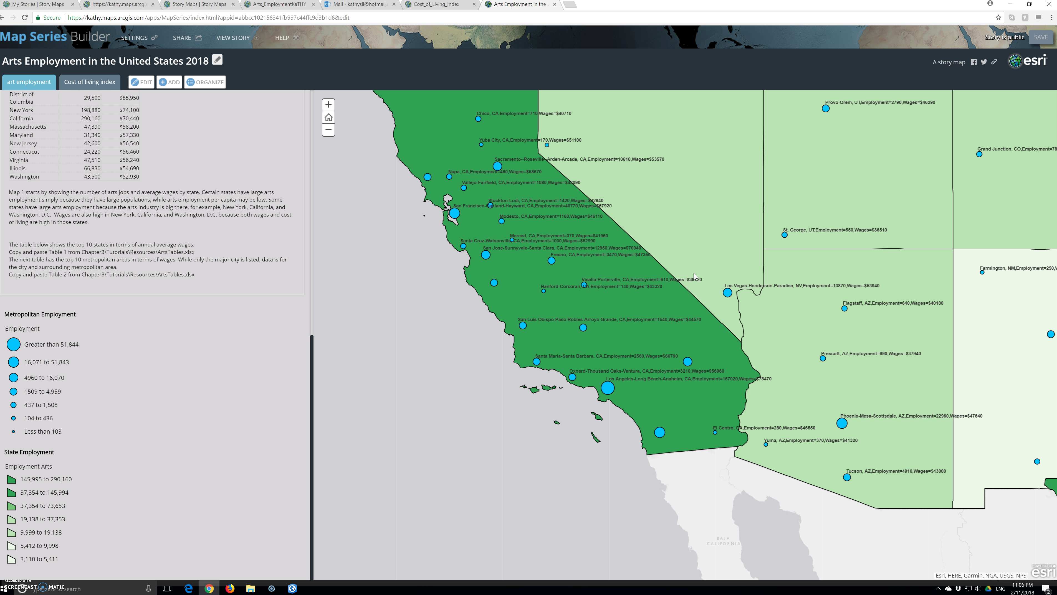
- Find and launch Excel 2016, dismiss the new-features notice, and open the recent workbook ArtsTables.xlsx
{"action": "left_click", "coordinate": [692, 276]}
{"action": "left_click", "coordinate": [90, 583]}
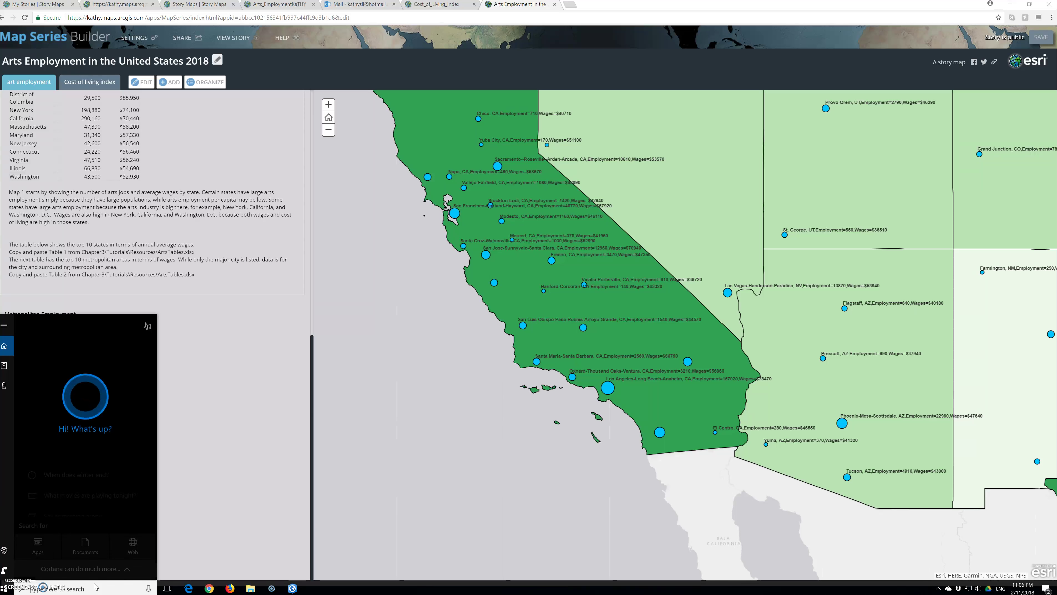
{"action": "type", "text": "ec"}
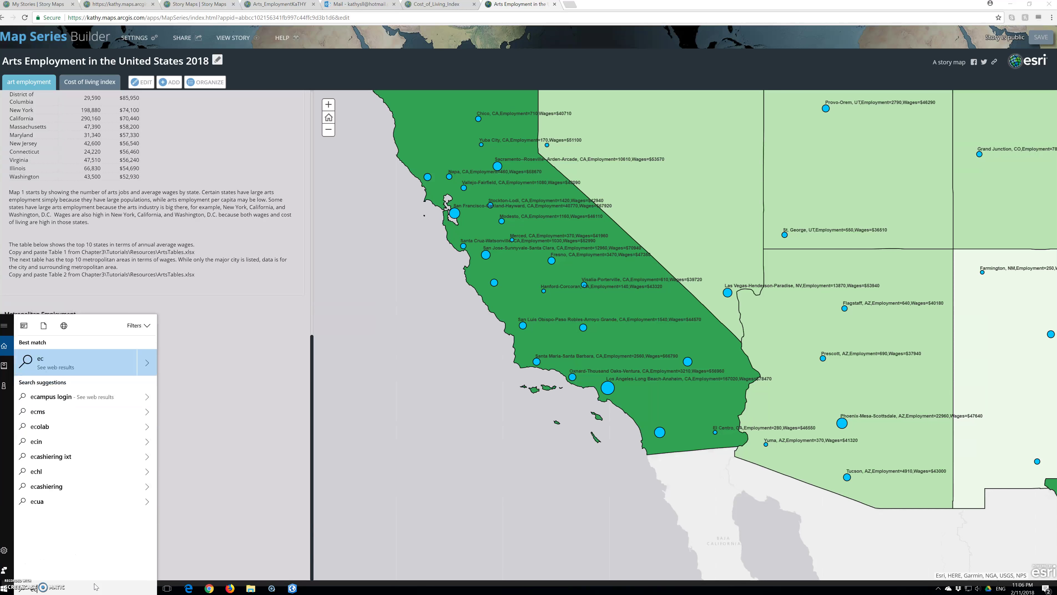
{"action": "key", "text": "BackSpace"}
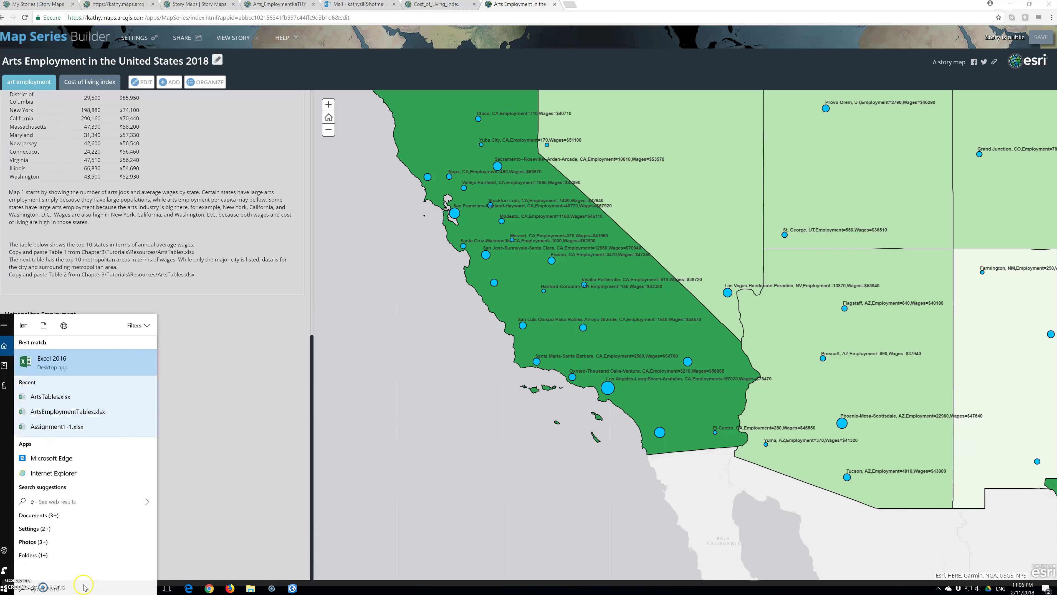
{"action": "left_click", "coordinate": [74, 370]}
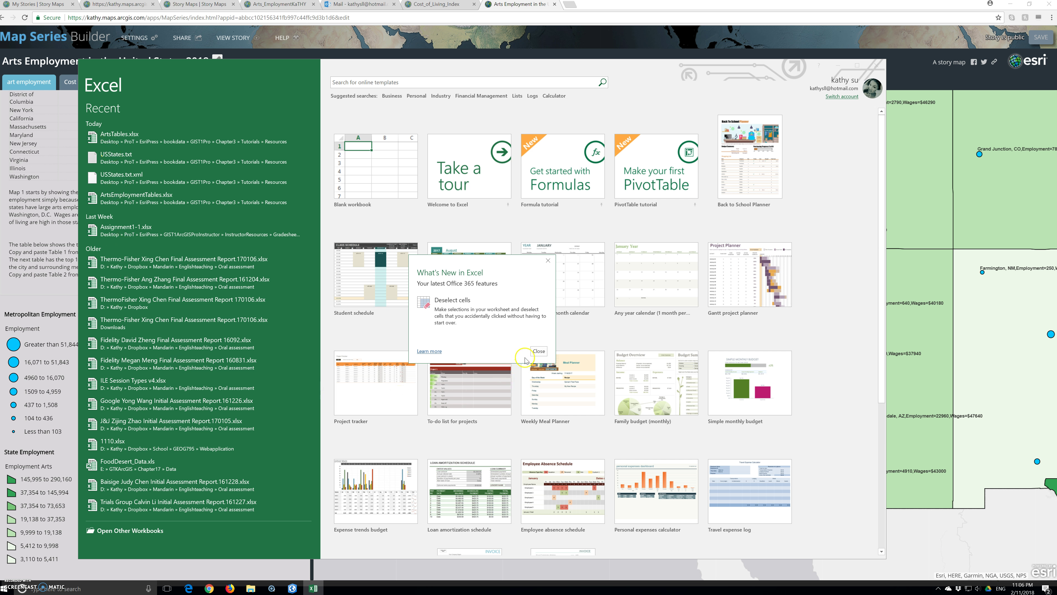
{"action": "left_click", "coordinate": [538, 351]}
{"action": "left_click", "coordinate": [104, 135]}
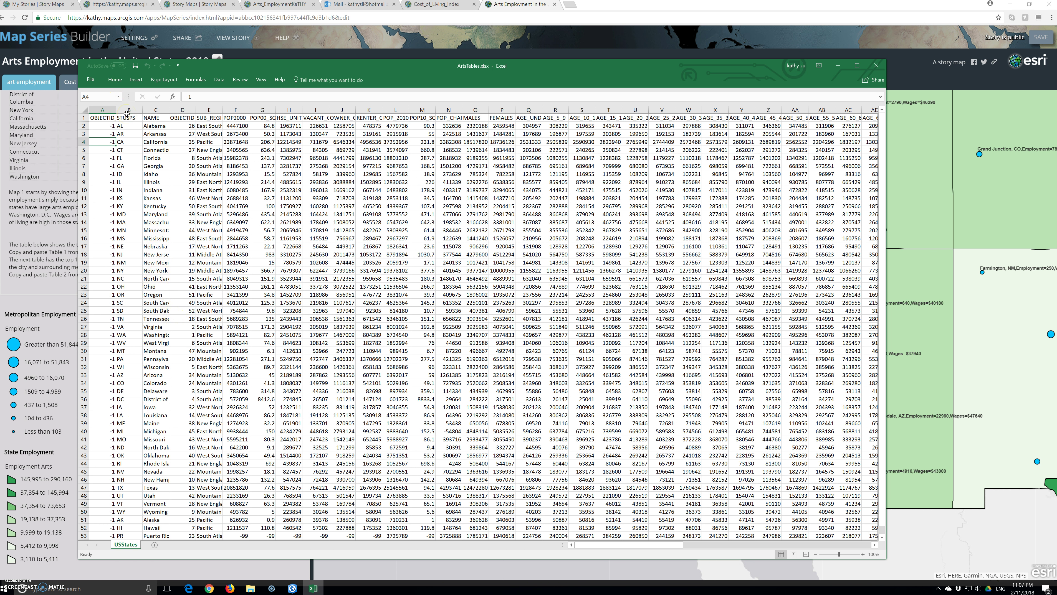
- Select the NAME, WageArts and Index columns together on the USStates sheet and copy them
{"action": "left_click", "coordinate": [157, 111]}
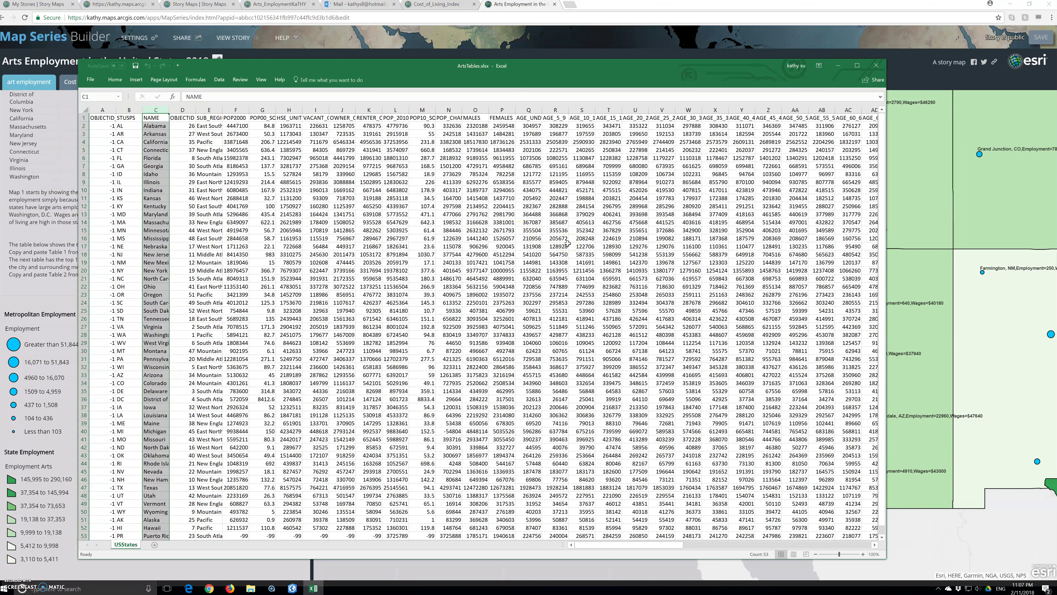
{"action": "scroll", "coordinate": [567, 244], "scroll_direction": "down", "scroll_amount": 2}
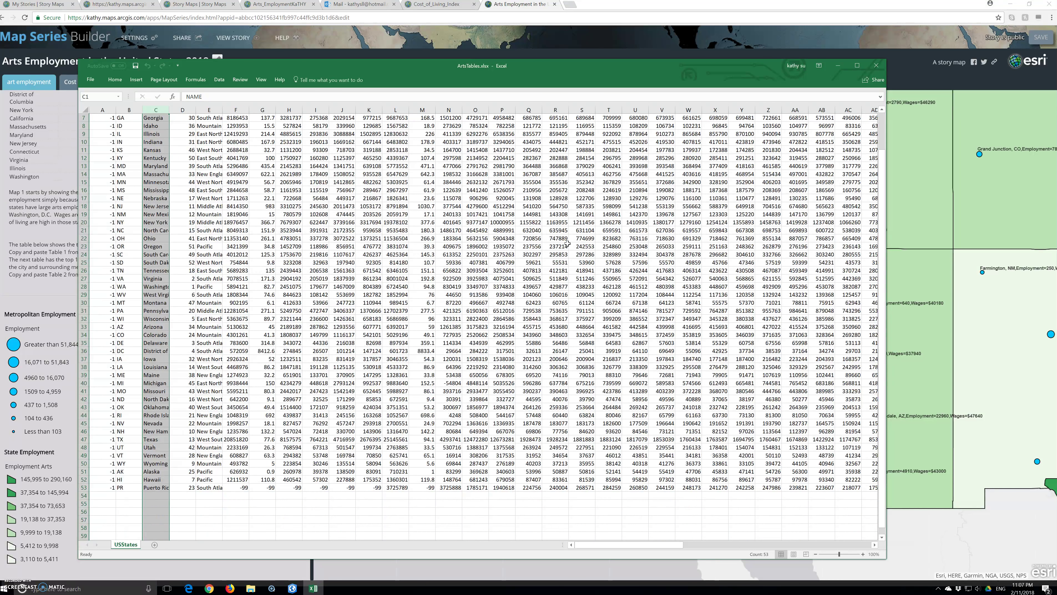
{"action": "scroll", "coordinate": [567, 244], "scroll_direction": "up", "scroll_amount": 2}
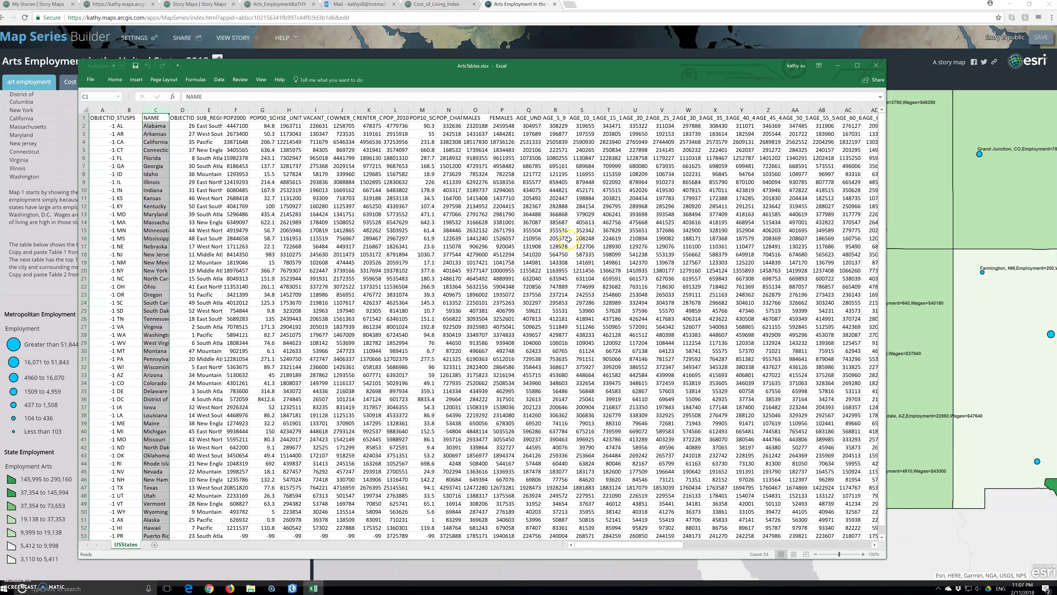
{"action": "left_click_drag", "start_coordinate": [626, 544], "coordinate": [788, 533]}
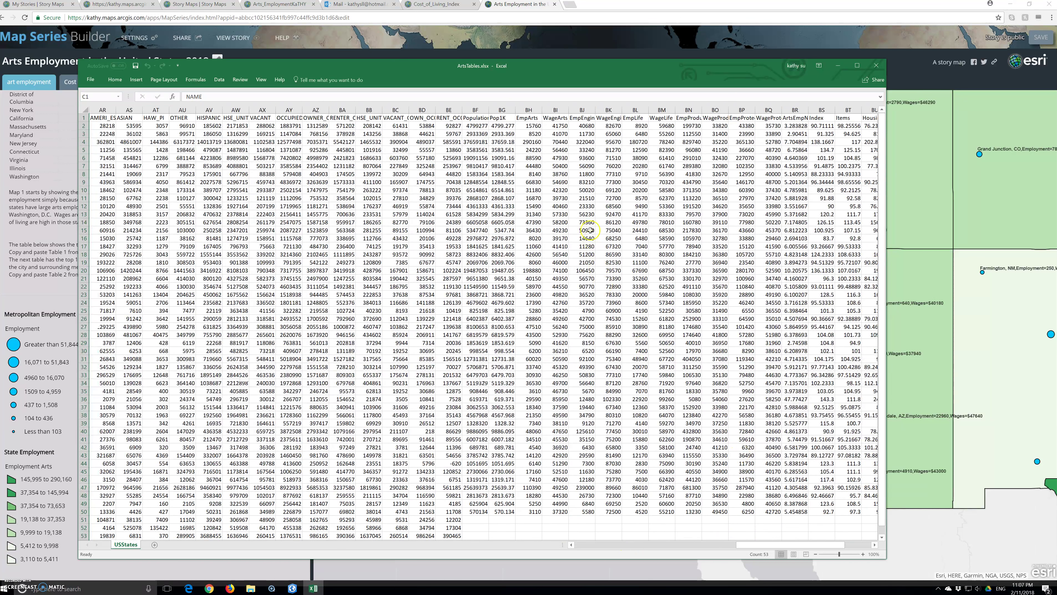
{"action": "left_click", "coordinate": [558, 110], "text": "shift"}
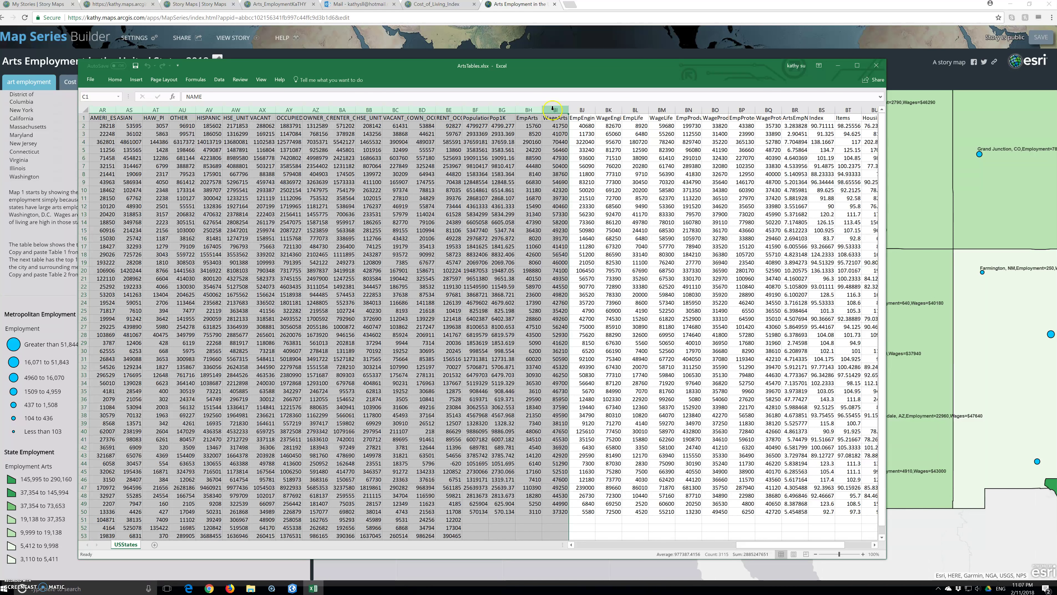
{"action": "left_click", "coordinate": [553, 109]}
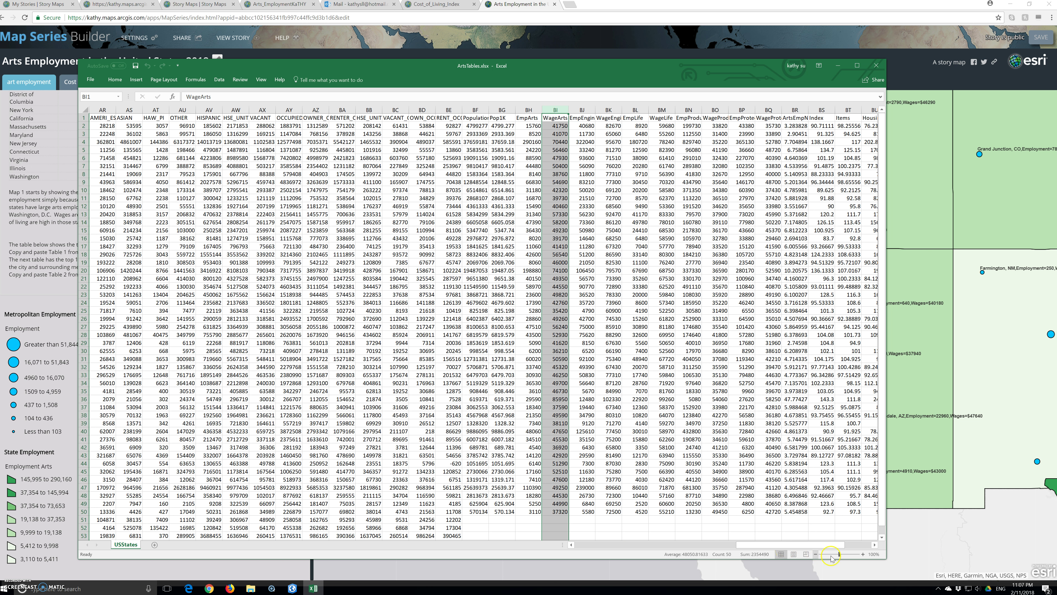
{"action": "left_click", "coordinate": [822, 109], "text": "ctrl"}
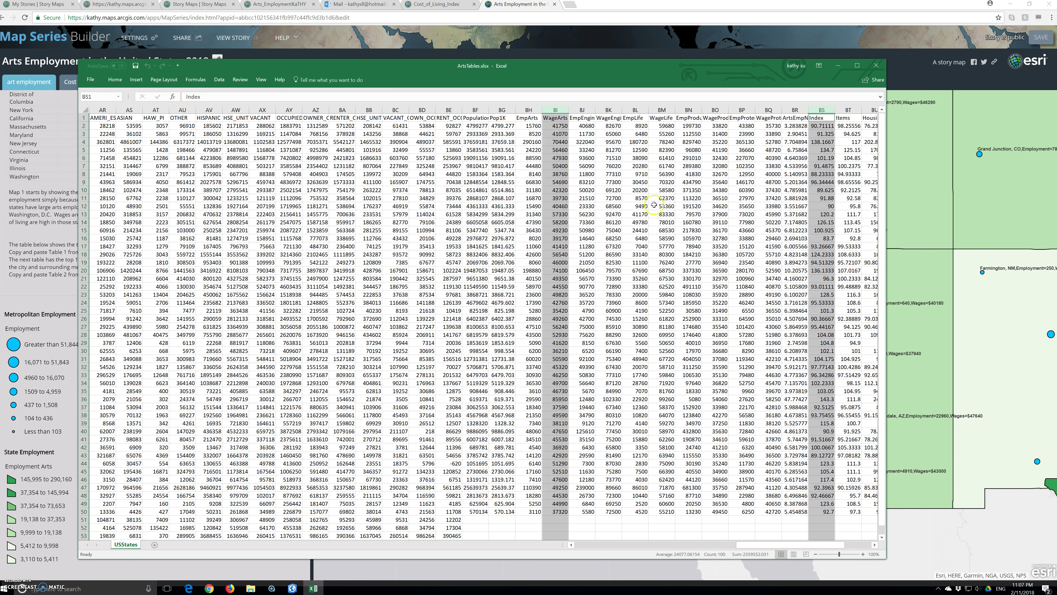
{"action": "left_click_drag", "start_coordinate": [768, 545], "coordinate": [605, 546]}
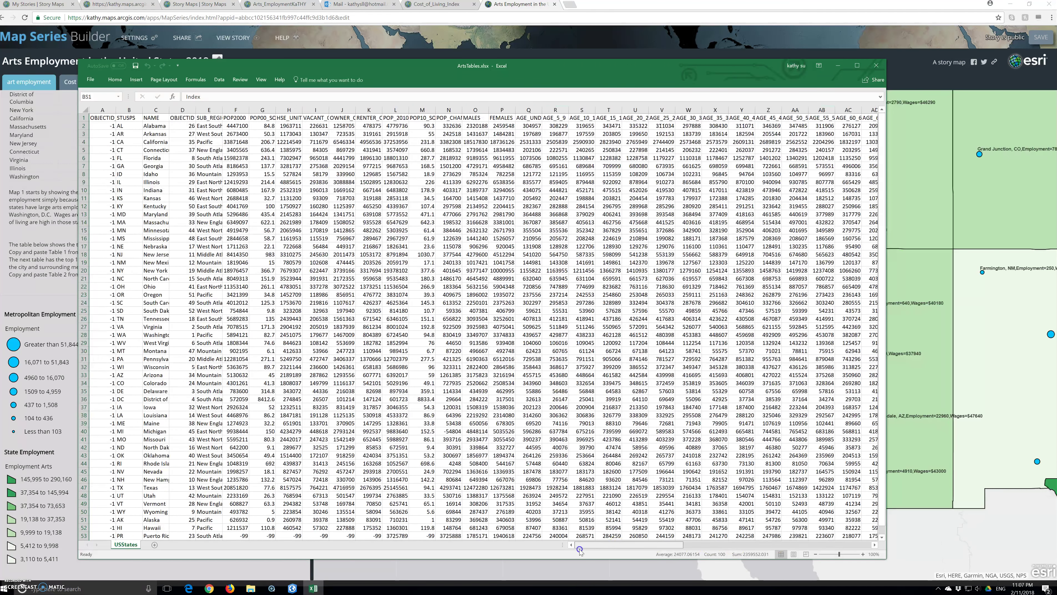
{"action": "left_click", "coordinate": [153, 109], "text": "ctrl"}
{"action": "right_click", "coordinate": [153, 110]}
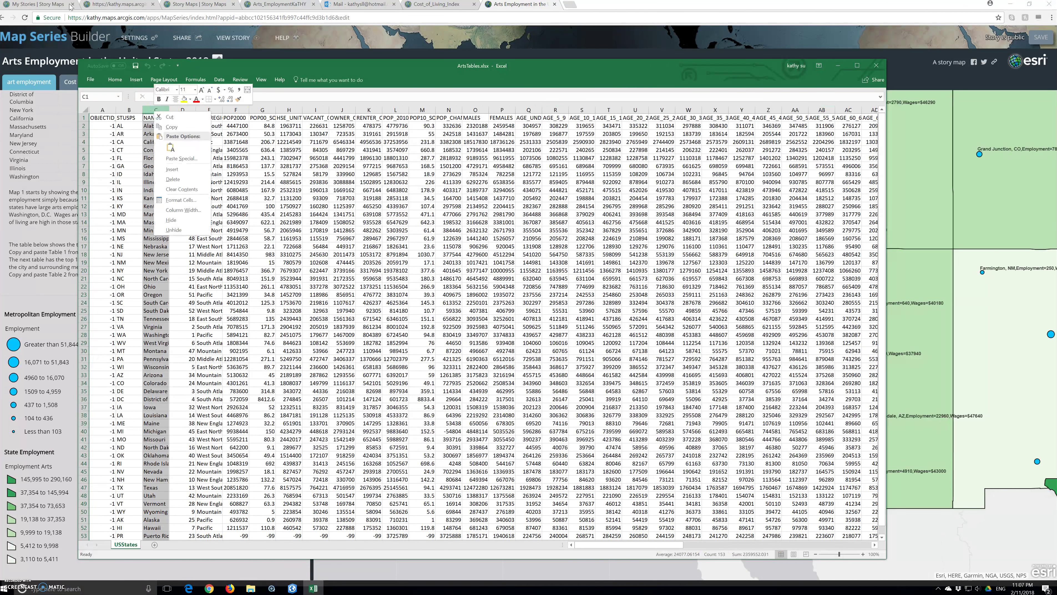
{"action": "left_click", "coordinate": [170, 125]}
- Paste the copied columns at A1 of a new blank workbook and select the whole sheet
{"action": "left_click", "coordinate": [92, 79]}
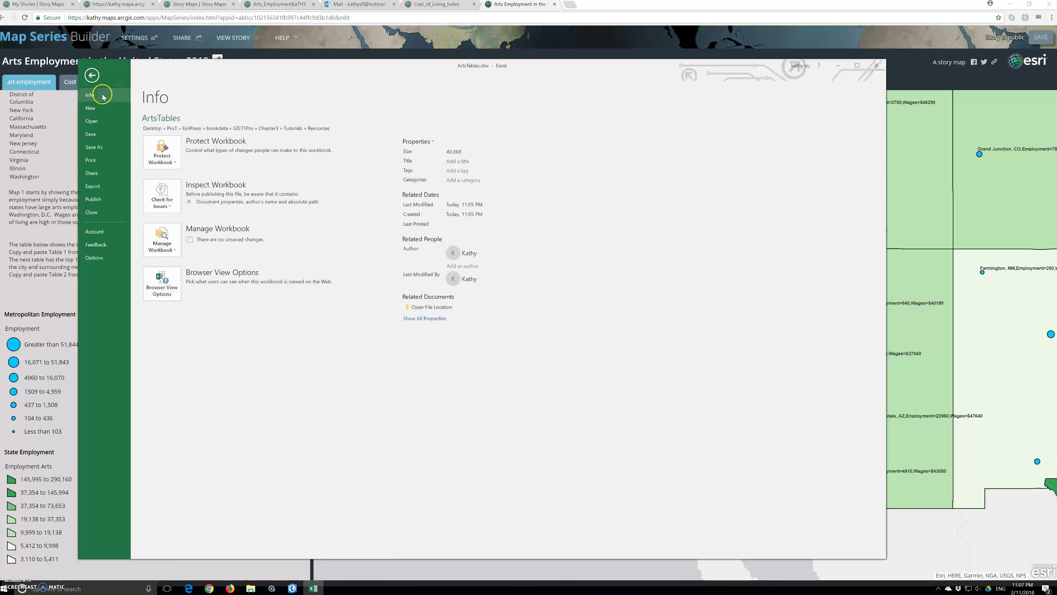
{"action": "left_click", "coordinate": [90, 108]}
{"action": "left_click", "coordinate": [167, 185]}
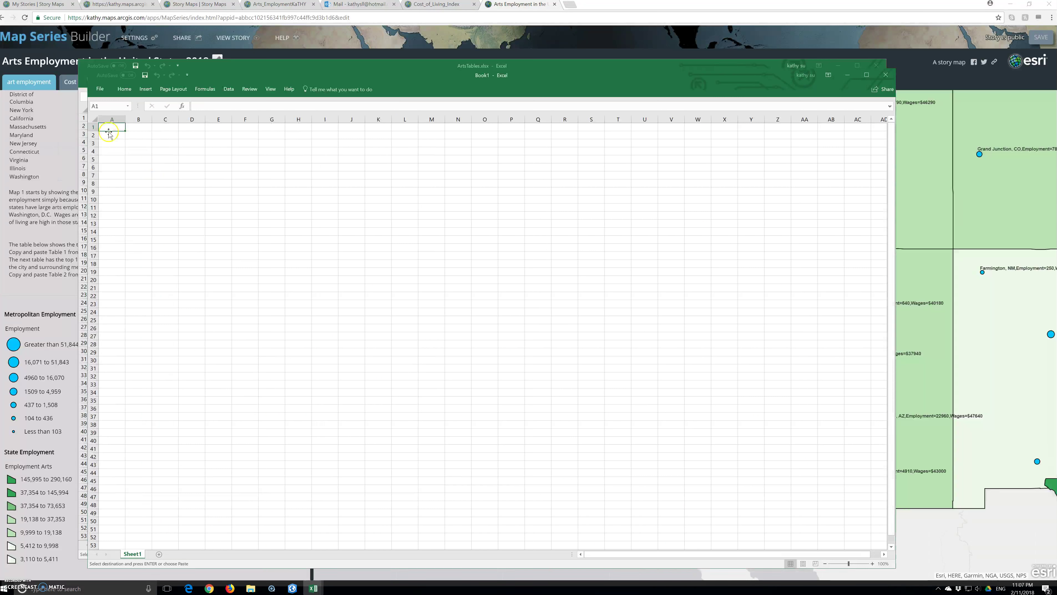
{"action": "key", "text": "ctrl+v"}
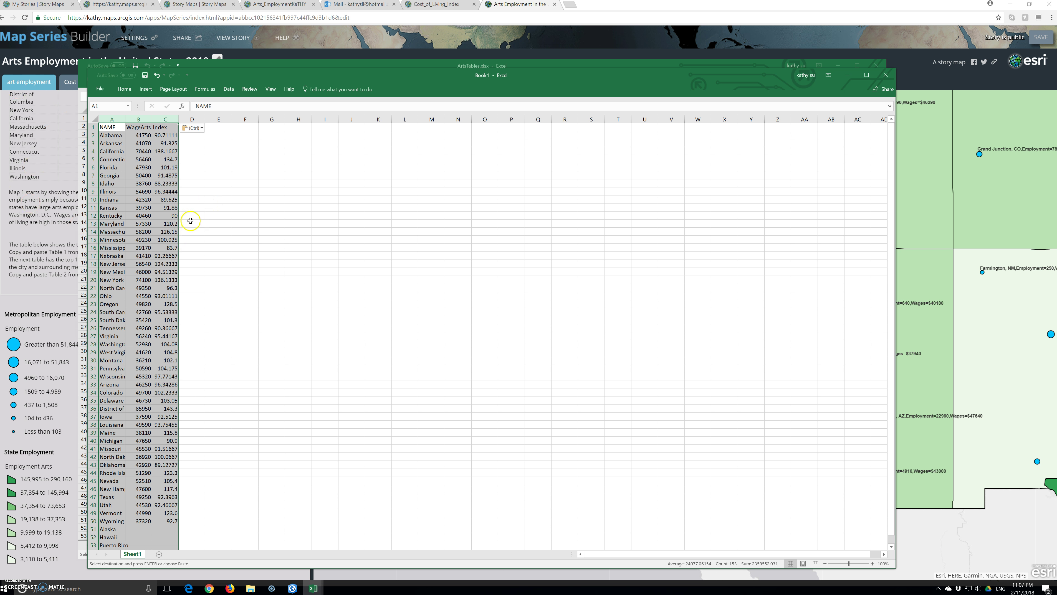
{"action": "key", "text": "ctrl+a"}
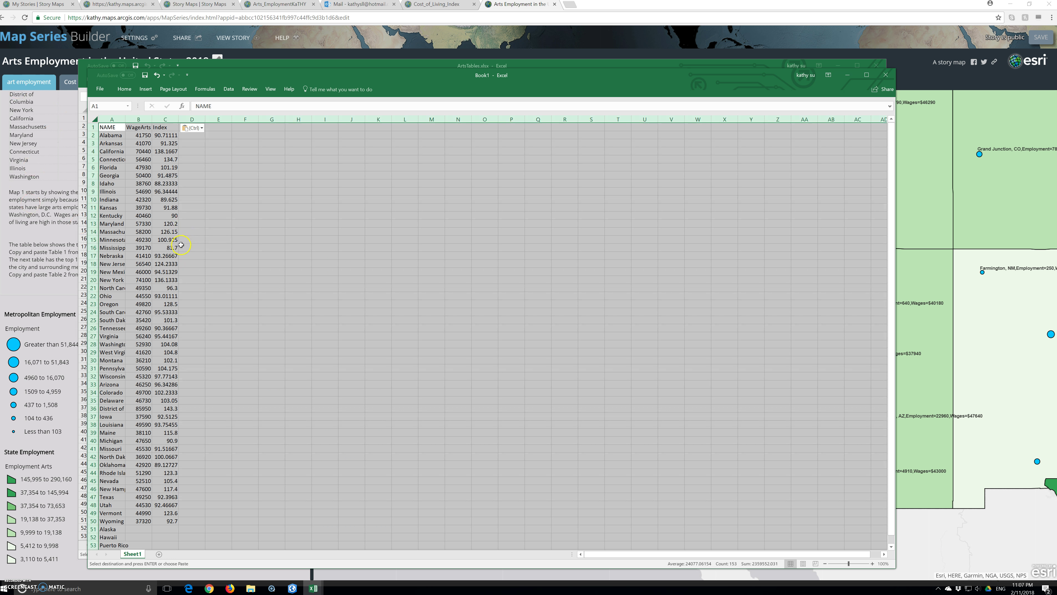
- Add a worksheet named 3 to ArtsTables.xlsx and paste the state name, WageArts and Index columns at A1
{"action": "left_click", "coordinate": [192, 66]}
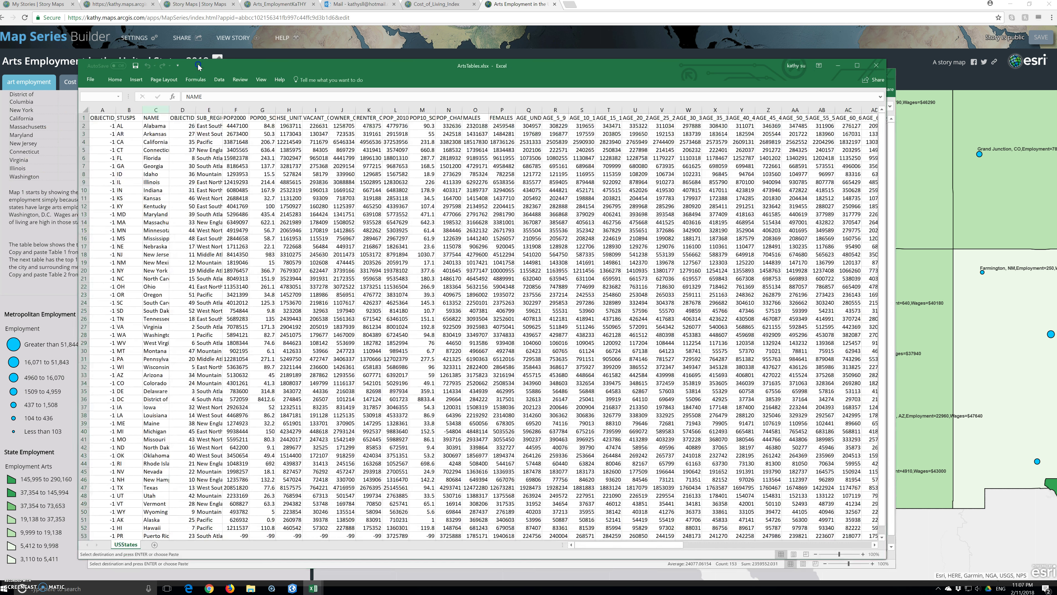
{"action": "left_click", "coordinate": [154, 545]}
{"action": "double_click", "coordinate": [157, 544]}
{"action": "type", "text": "3"}
{"action": "left_click", "coordinate": [108, 121]}
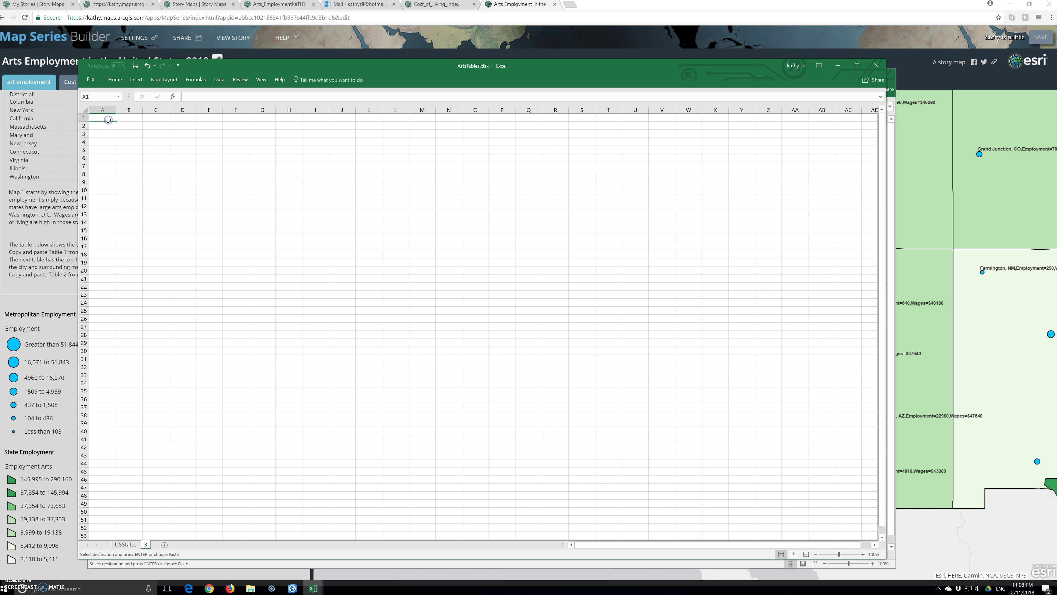
{"action": "key", "text": "ctrl+v"}
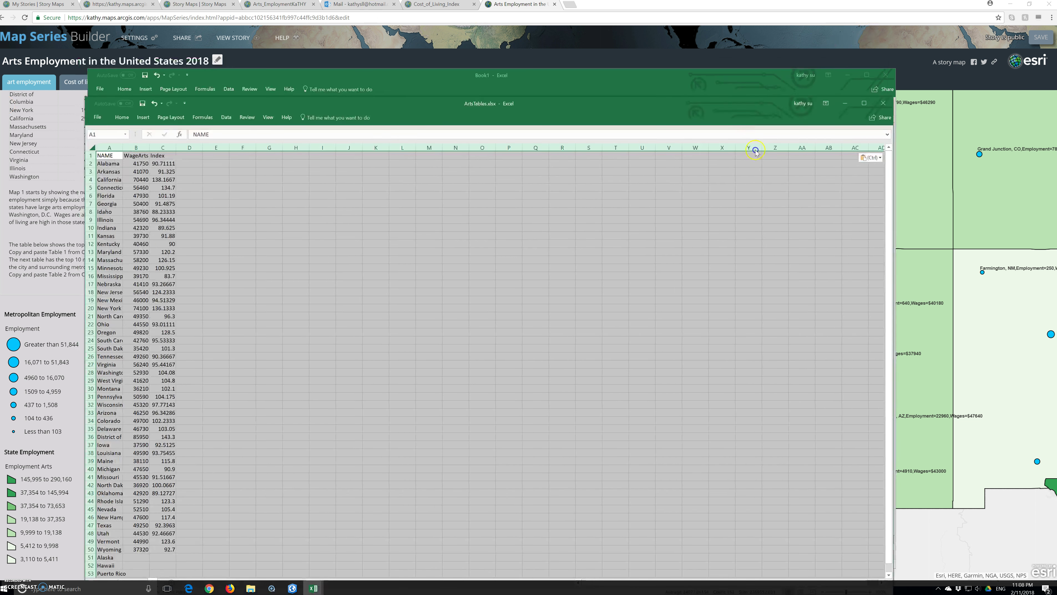
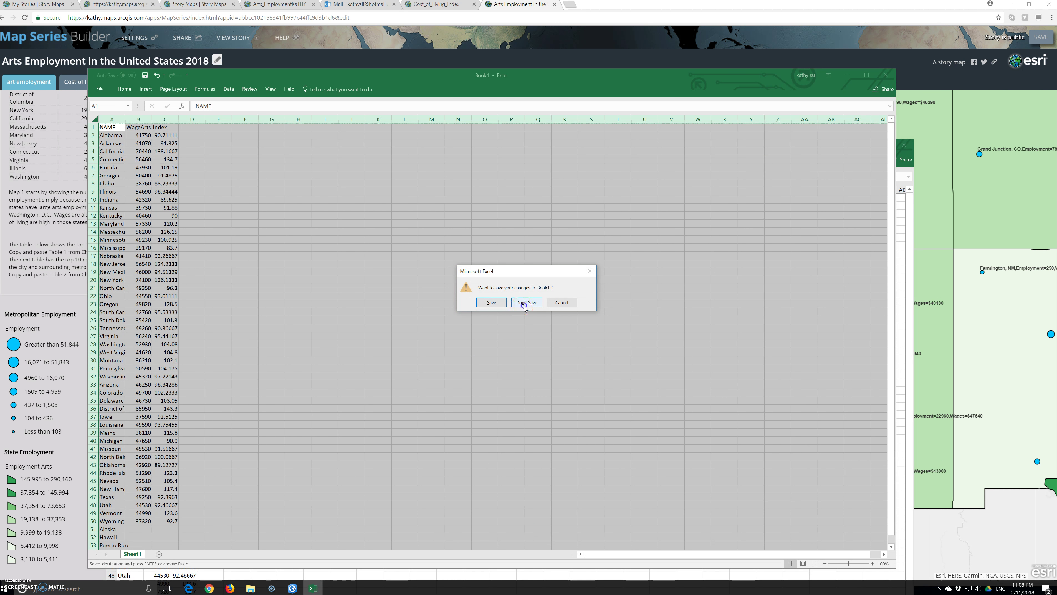
- Discard Book1 without saving and reposition the ArtsTables.xlsx window so the whole sheet can be seen
{"action": "left_click", "coordinate": [528, 324]}
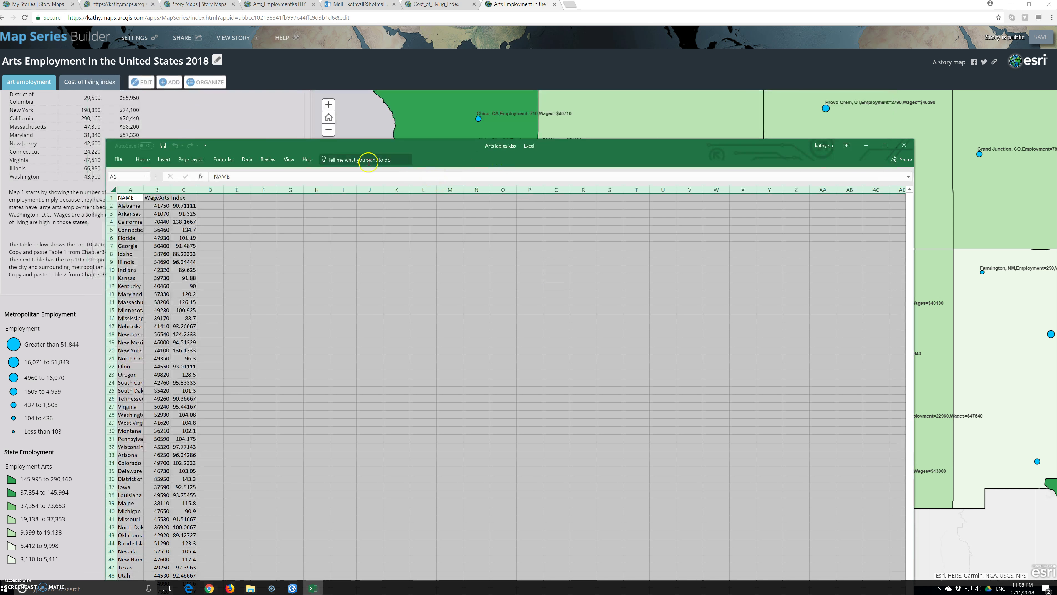
{"action": "left_click_drag", "start_coordinate": [365, 146], "coordinate": [344, 12]}
{"action": "left_click", "coordinate": [288, 141]}
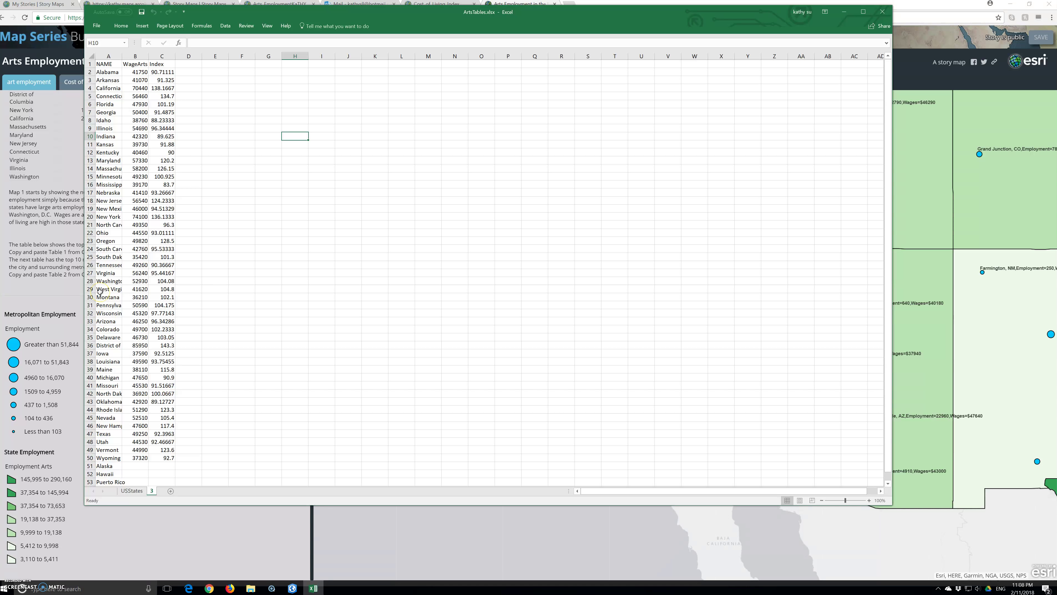
{"action": "left_click", "coordinate": [46, 304]}
- Try to open a custom sort on columns A to C of sheet 3
{"action": "left_click_drag", "start_coordinate": [108, 55], "coordinate": [135, 54]}
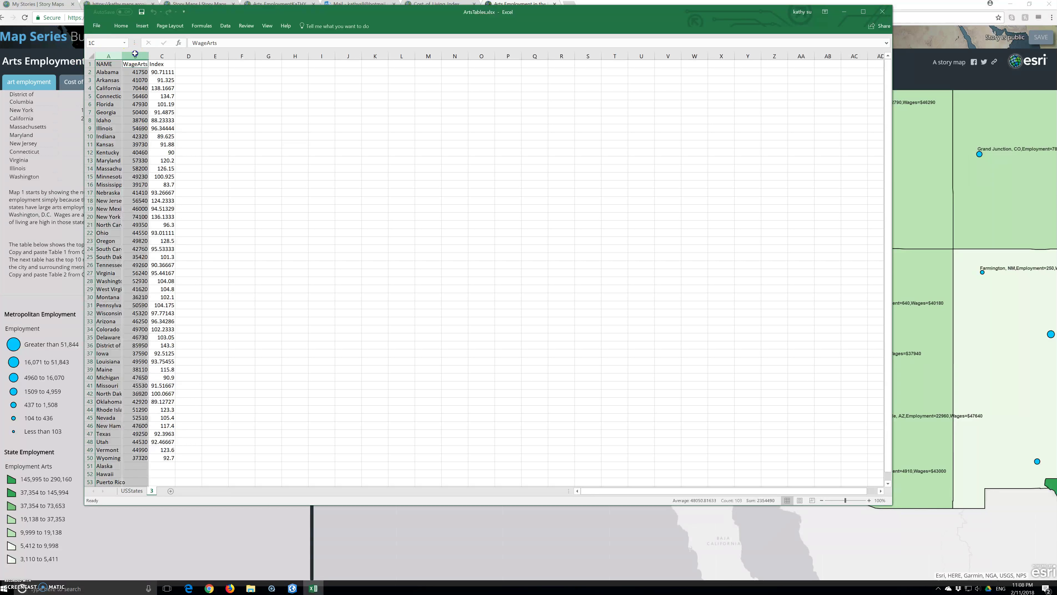
{"action": "left_click", "coordinate": [162, 56], "text": "ctrl"}
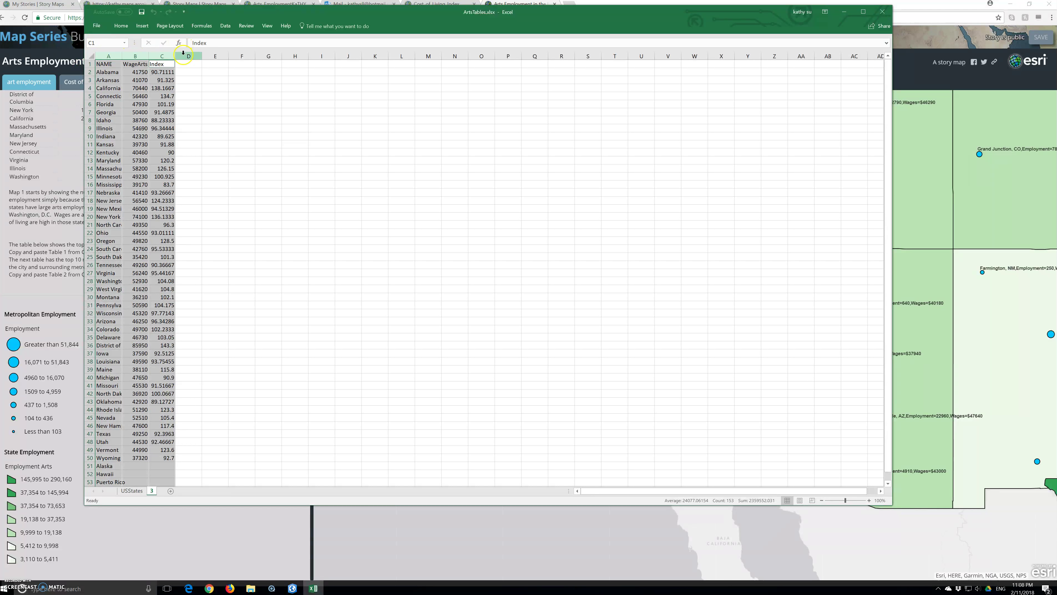
{"action": "left_click", "coordinate": [184, 63]}
{"action": "left_click", "coordinate": [183, 79]}
{"action": "left_click", "coordinate": [184, 84]}
{"action": "left_click", "coordinate": [225, 26]}
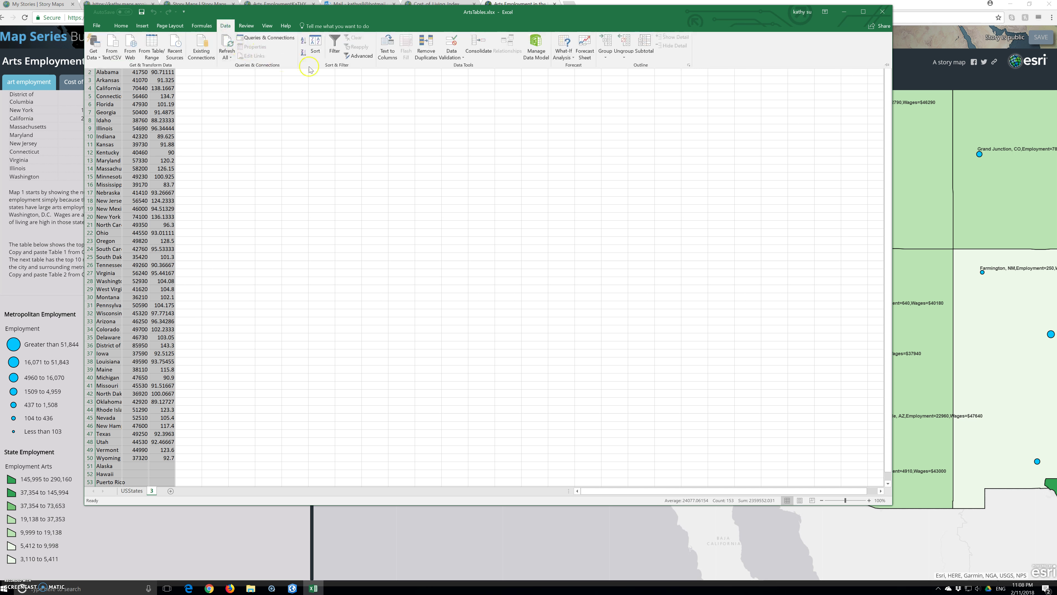
{"action": "left_click", "coordinate": [315, 44]}
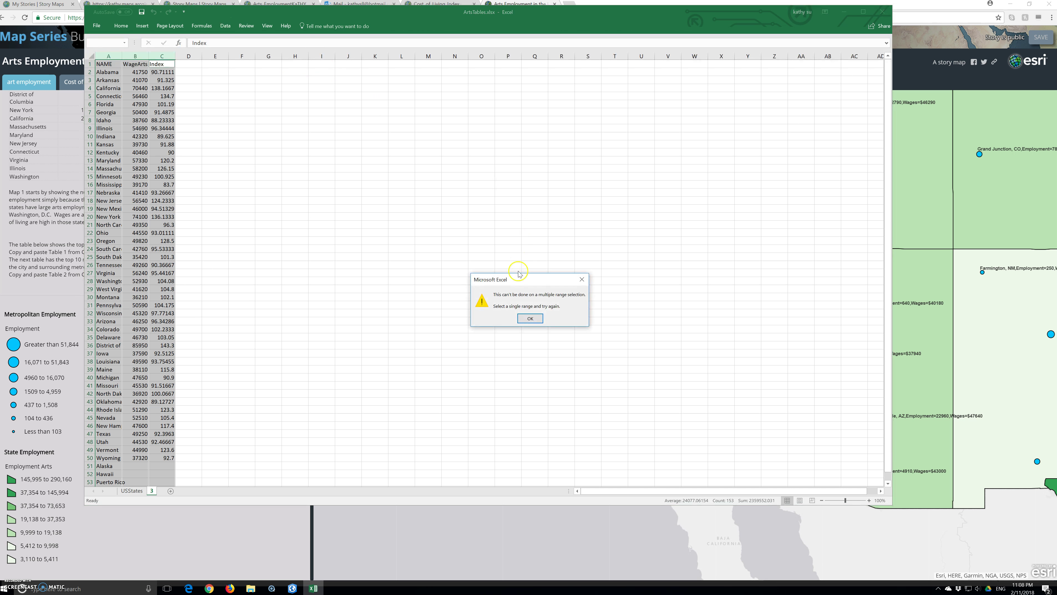
{"action": "left_click", "coordinate": [529, 318]}
- Try to sort the selected columns A to C from smallest to largest
{"action": "left_click", "coordinate": [225, 25]}
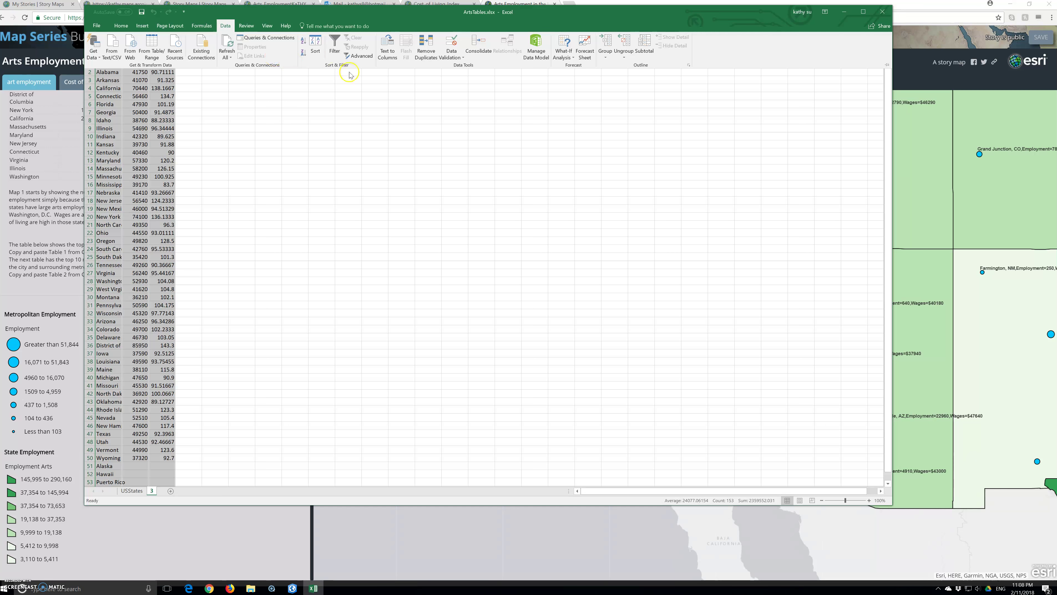
{"action": "left_click", "coordinate": [303, 41]}
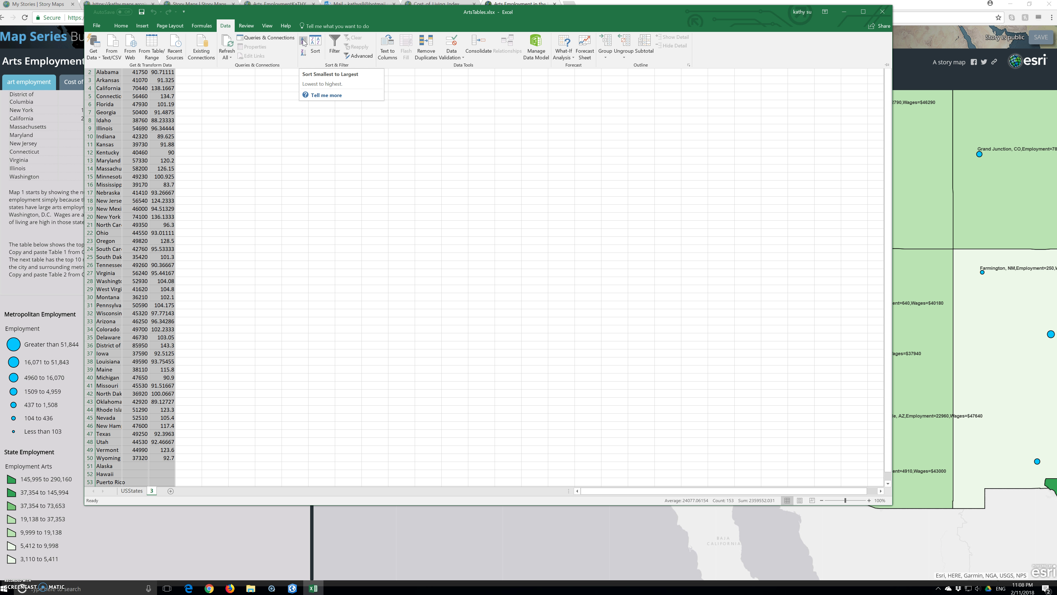
{"action": "left_click", "coordinate": [309, 42]}
{"action": "left_click", "coordinate": [309, 42]}
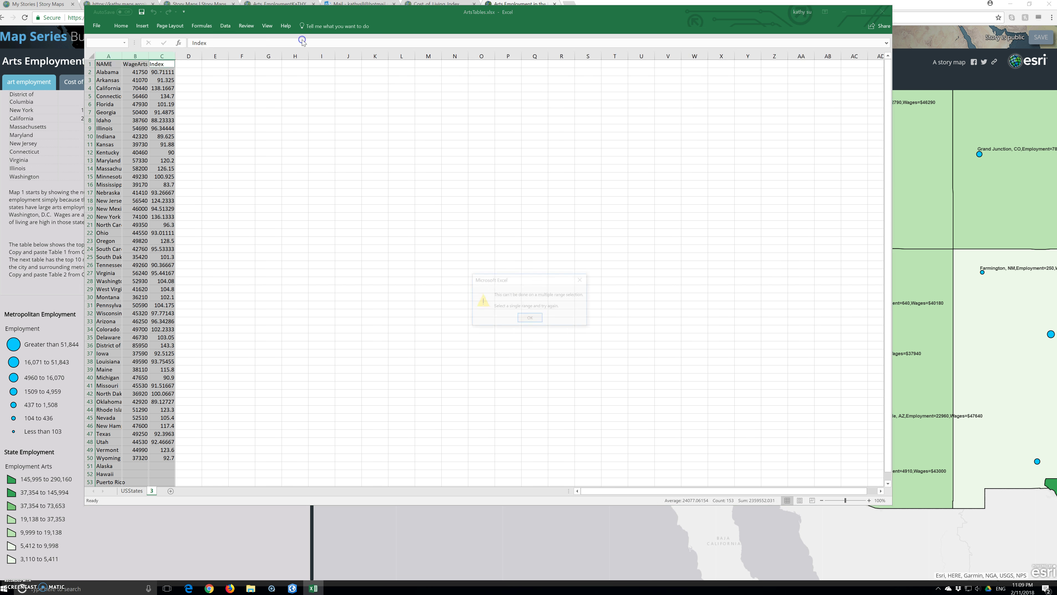
{"action": "left_click", "coordinate": [529, 319]}
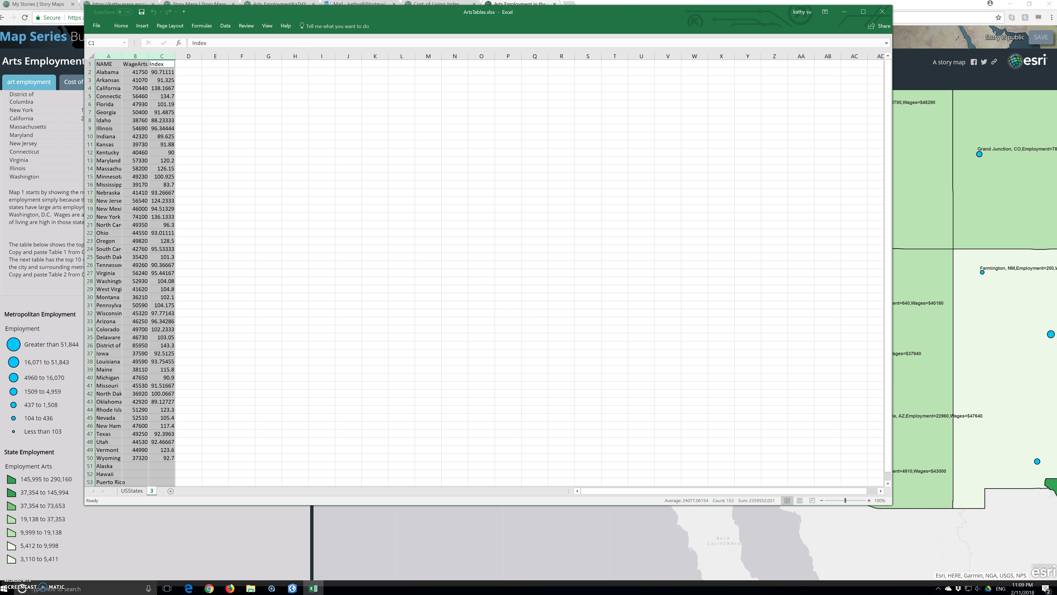
{"action": "left_click", "coordinate": [120, 191]}
{"action": "scroll", "coordinate": [121, 190], "scroll_direction": "down", "scroll_amount": 2}
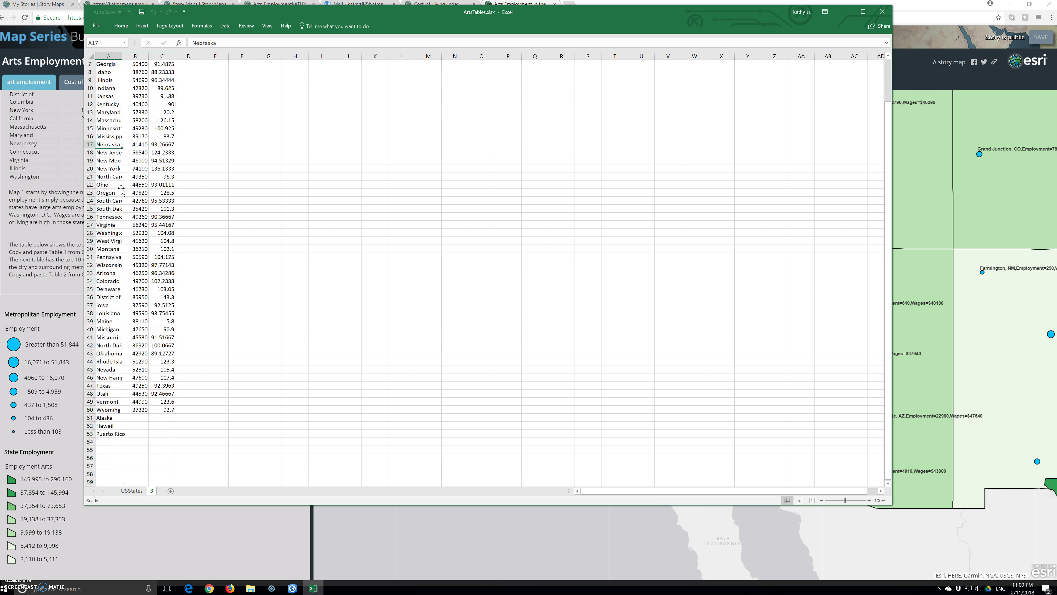
{"action": "scroll", "coordinate": [121, 190], "scroll_direction": "up", "scroll_amount": 2}
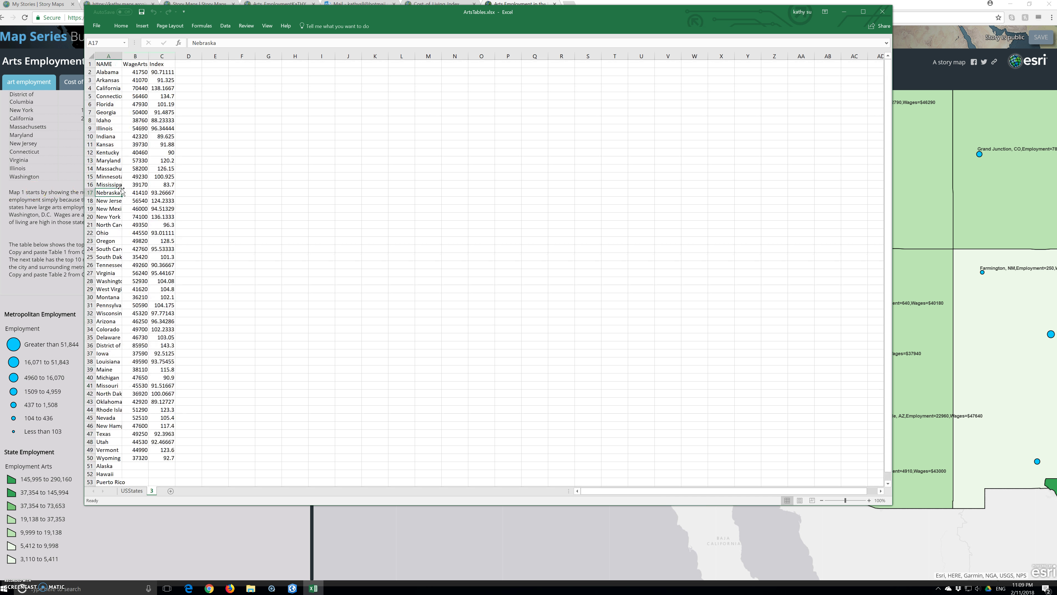
{"action": "left_click", "coordinate": [137, 72]}
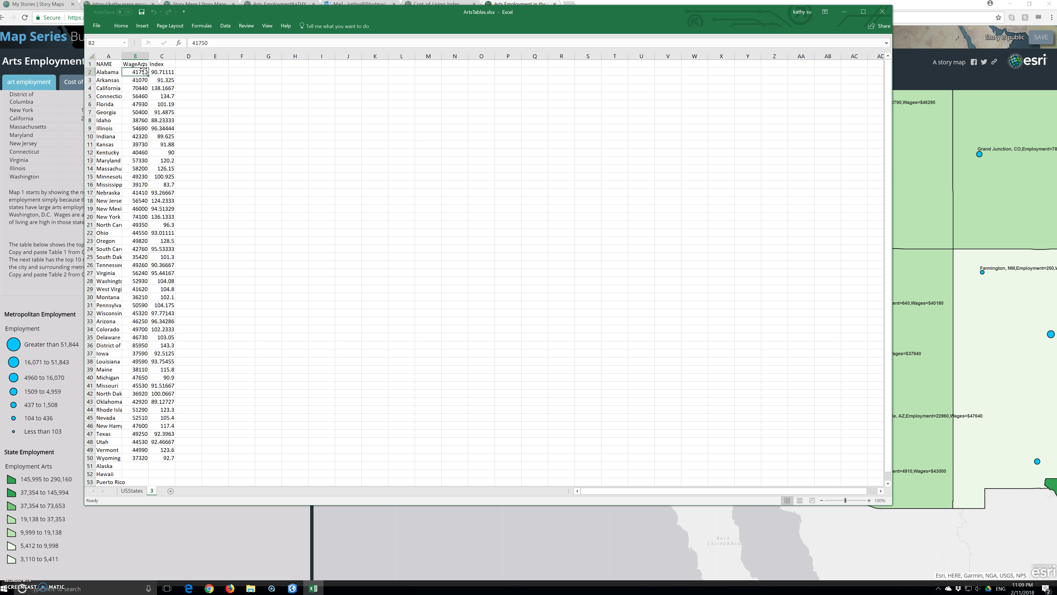
{"action": "left_click", "coordinate": [130, 62]}
- Sort sheet 3 alphabetically by the NAME column, expanding the selection to the neighbouring columns
{"action": "left_click", "coordinate": [108, 56]}
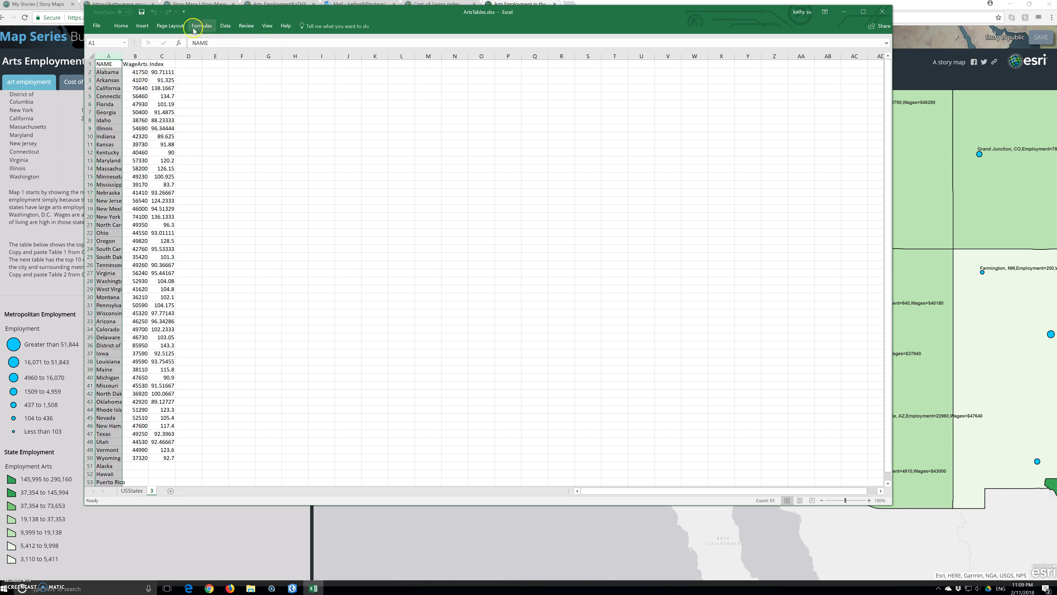
{"action": "left_click", "coordinate": [226, 27]}
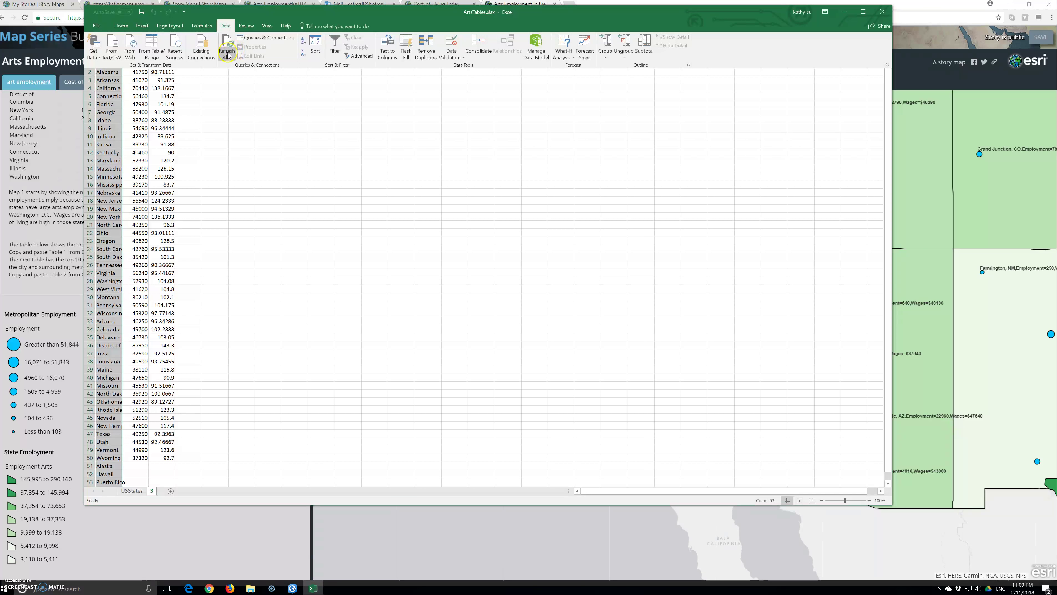
{"action": "left_click", "coordinate": [304, 41]}
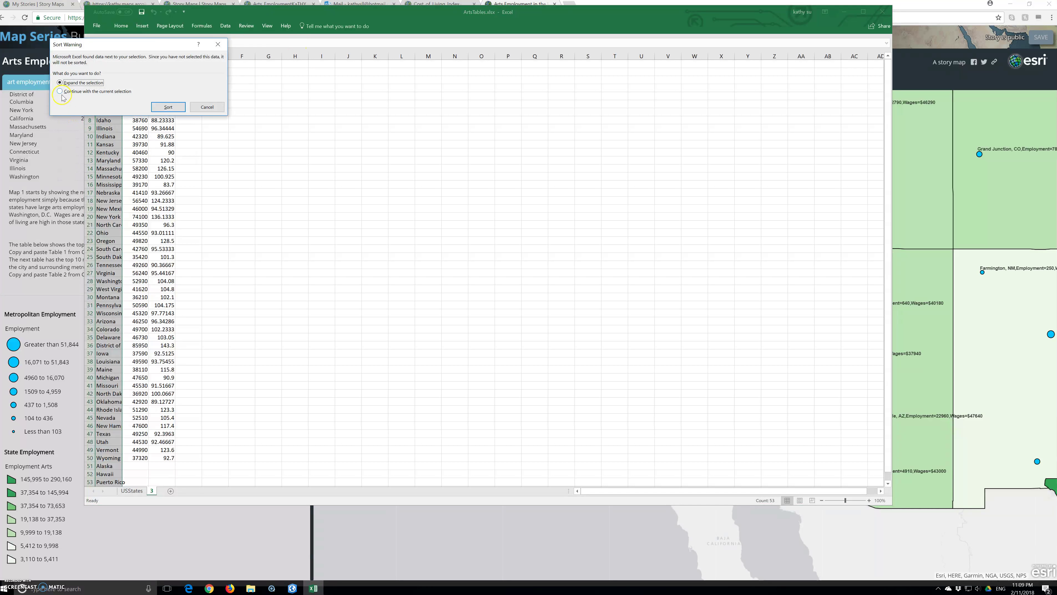
{"action": "left_click", "coordinate": [169, 106]}
- Sort sheet 3 by WageArts from largest to smallest with the selection expanded, and widen columns A to C
{"action": "left_click", "coordinate": [136, 57]}
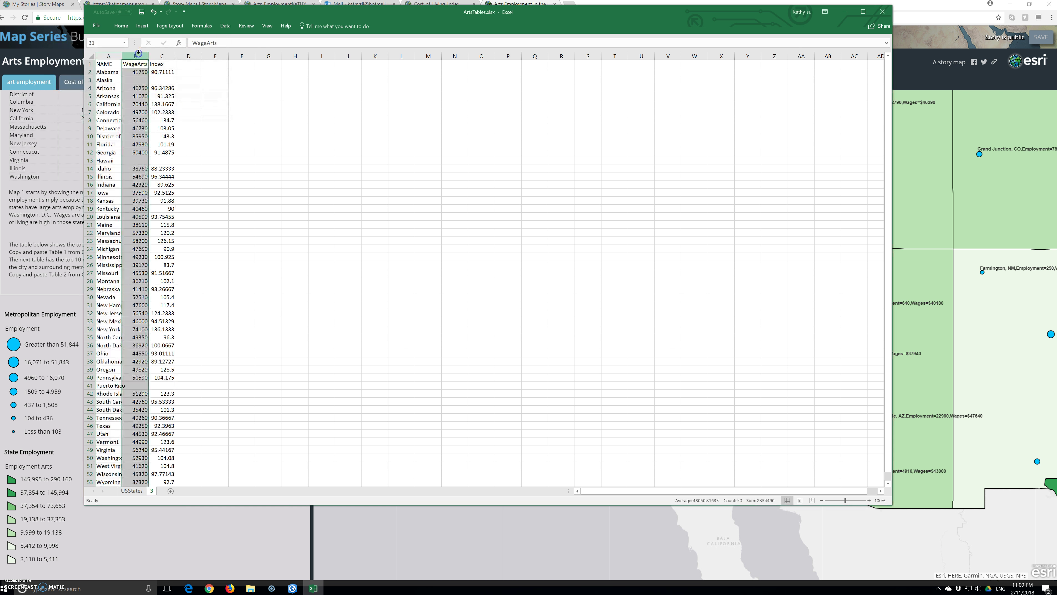
{"action": "left_click", "coordinate": [225, 26]}
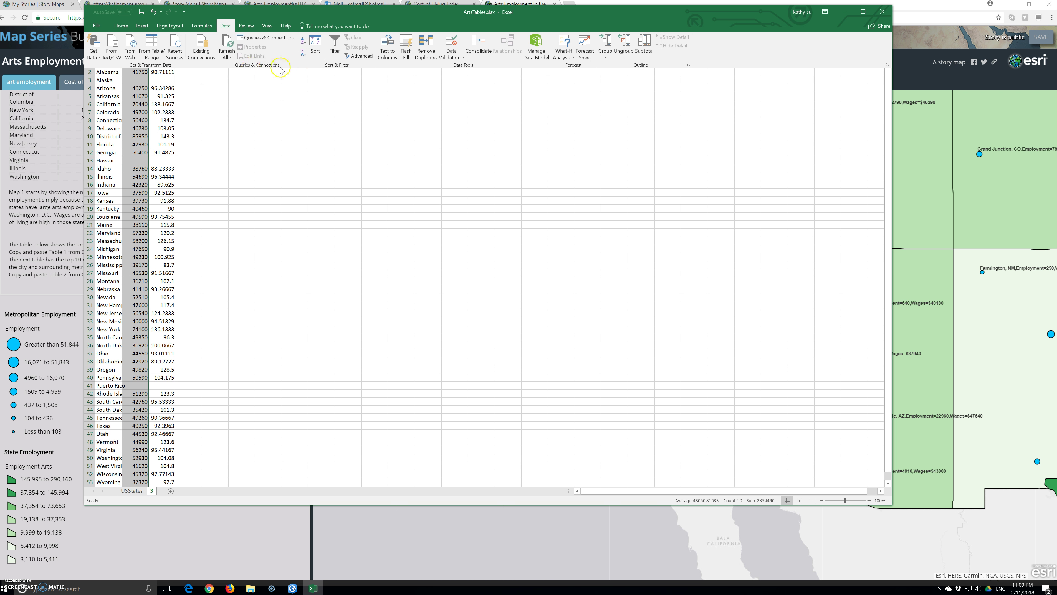
{"action": "left_click", "coordinate": [307, 55]}
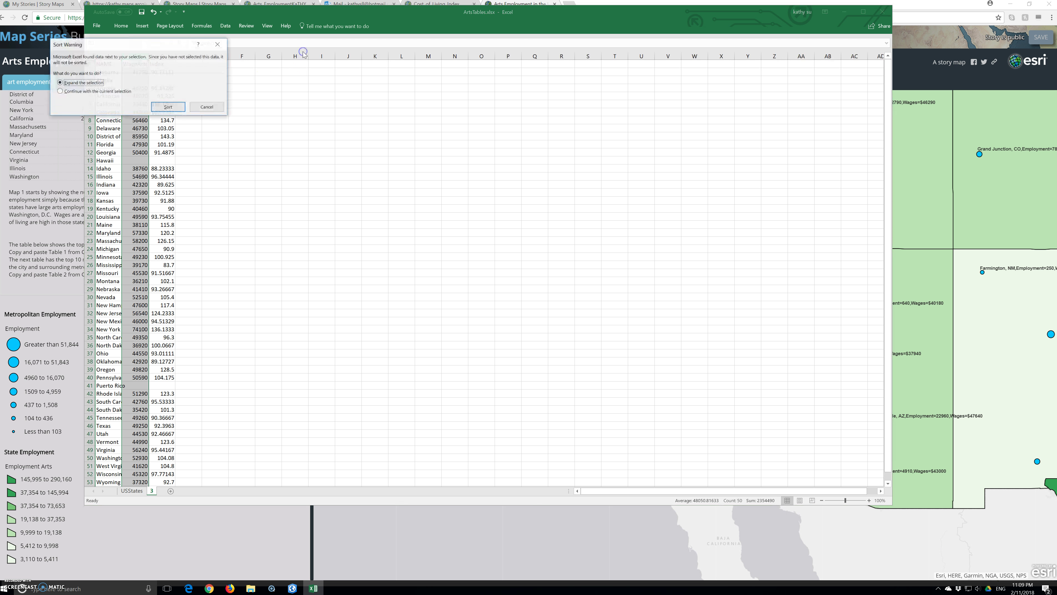
{"action": "left_click", "coordinate": [157, 109]}
{"action": "left_click_drag", "start_coordinate": [148, 57], "coordinate": [314, 58]}
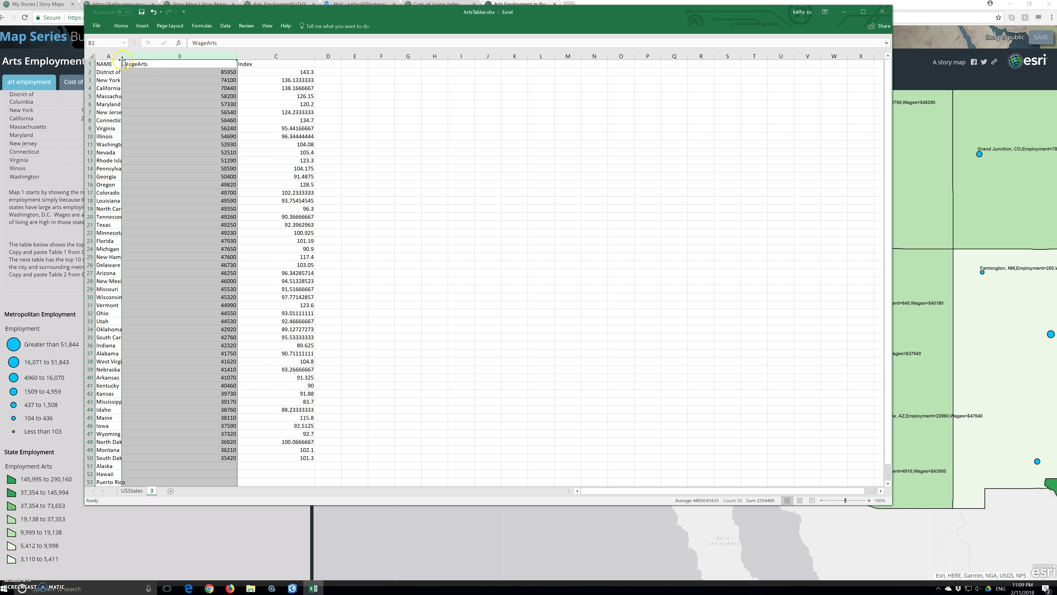
{"action": "left_click_drag", "start_coordinate": [123, 61], "coordinate": [229, 62]}
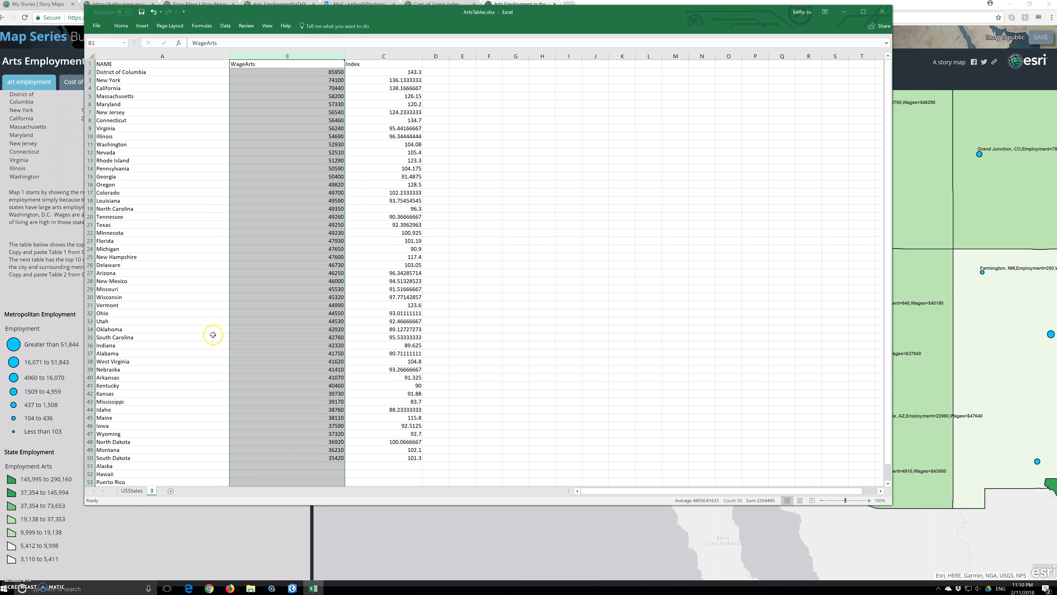
- Add a new worksheet after sheet 3 and name it Bar Chart
{"action": "left_click", "coordinate": [171, 489]}
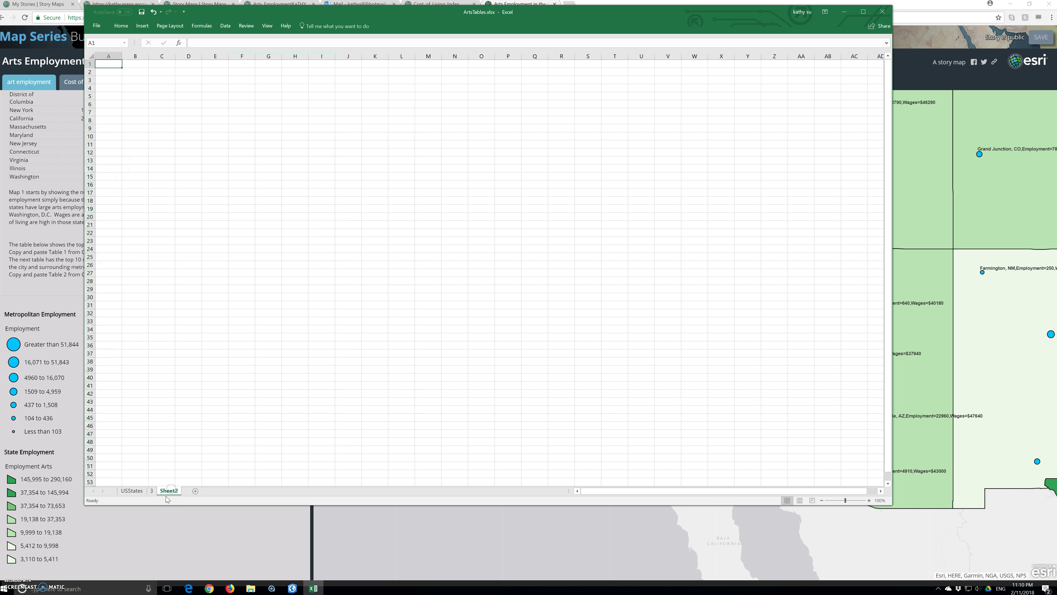
{"action": "double_click", "coordinate": [173, 490]}
{"action": "type", "text": "Bar Cha"}
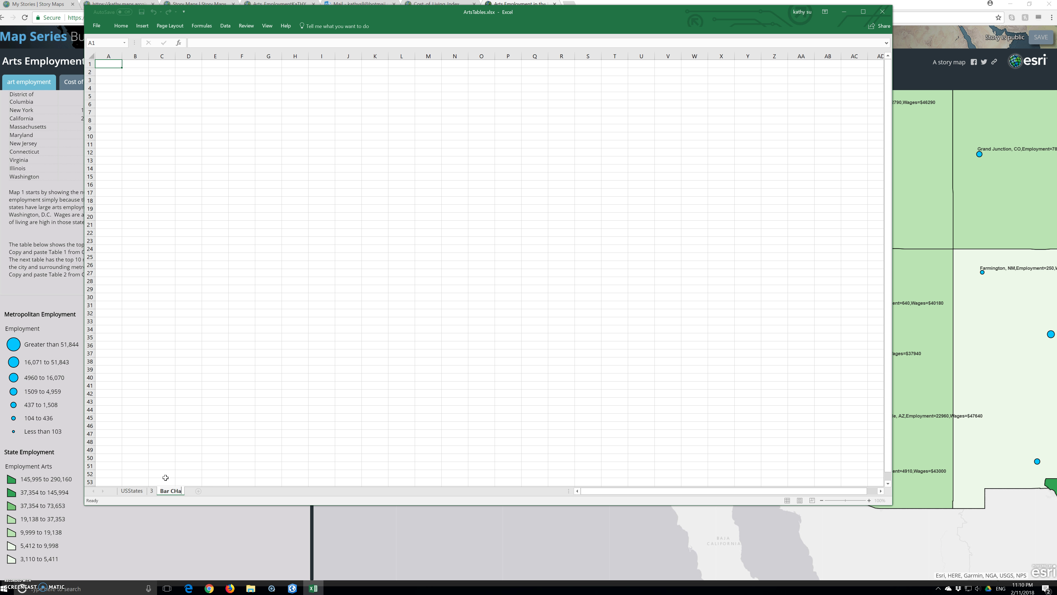
{"action": "type", "text": "rt"}
{"action": "key", "text": "Return"}
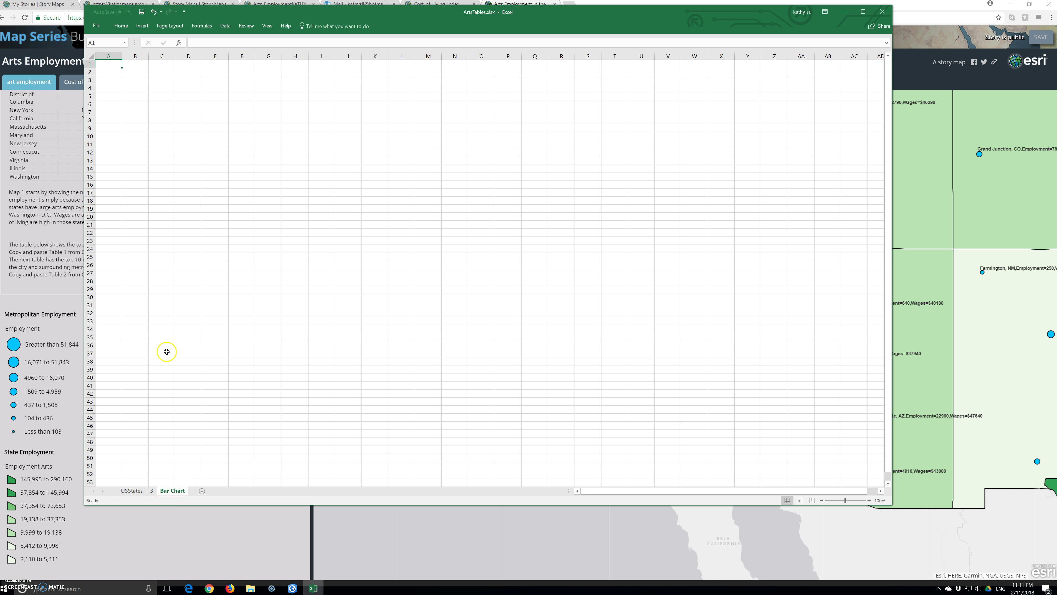
- Enter the headings wages in A1 and frequency in B1 of the Bar Chart sheet
{"action": "type", "text": "wages"}
{"action": "key", "text": "Tab"}
{"action": "type", "text": "frei"}
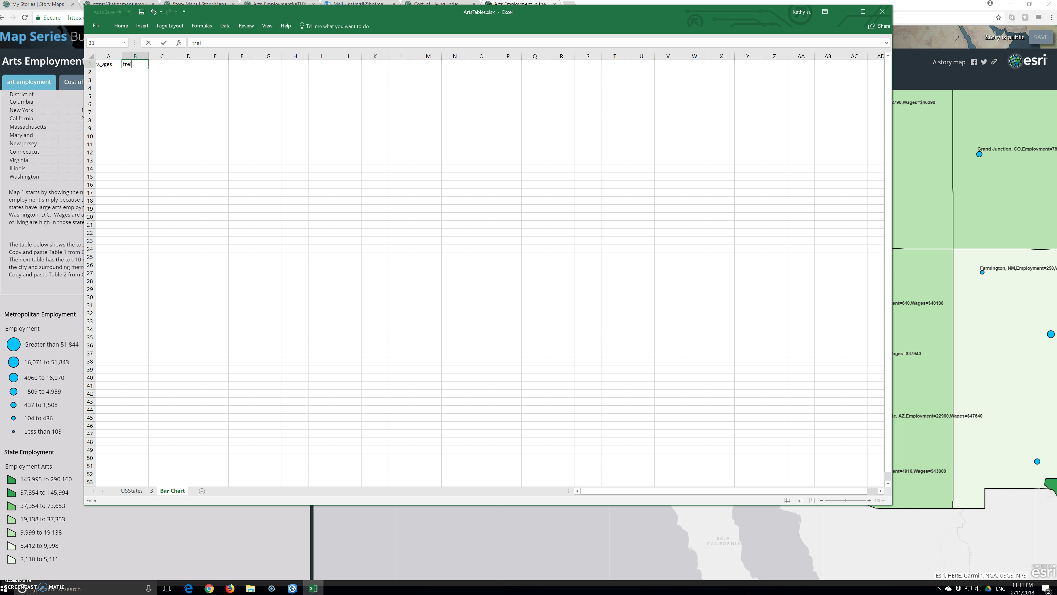
{"action": "type", "text": "qneu"}
{"action": "key", "text": "BackSpace"}
{"action": "key", "text": "BackSpace"}
{"action": "type", "text": "uency"}
{"action": "key", "text": "Return"}
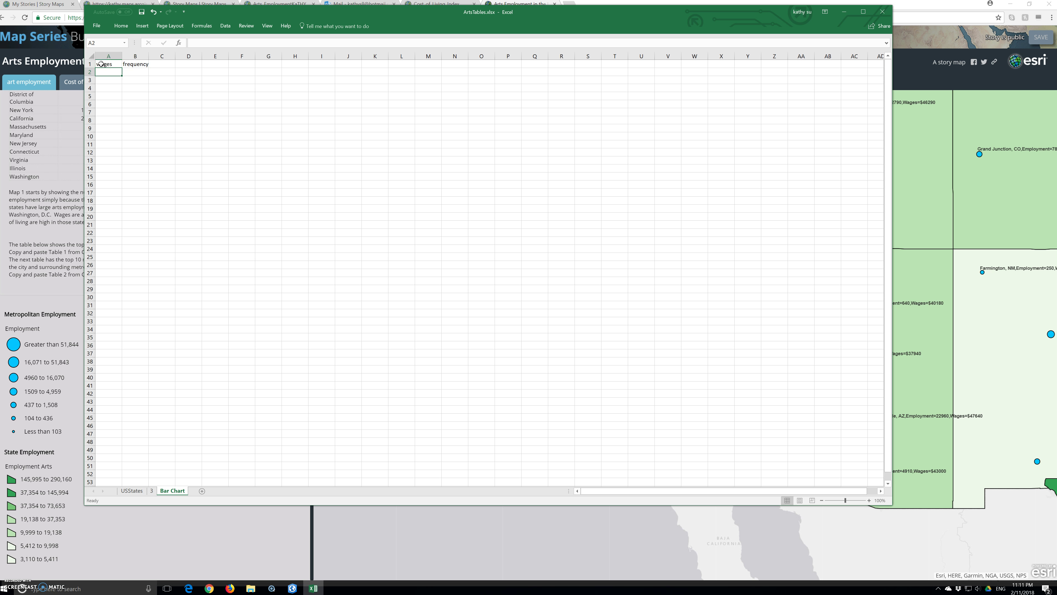
- Enter the wage range $35-$40 with frequency 9 in row 2 and widen column A
{"action": "type", "text": "3"}
{"action": "type", "text": "$40"}
{"action": "key", "text": "Right"}
{"action": "type", "text": "9"}
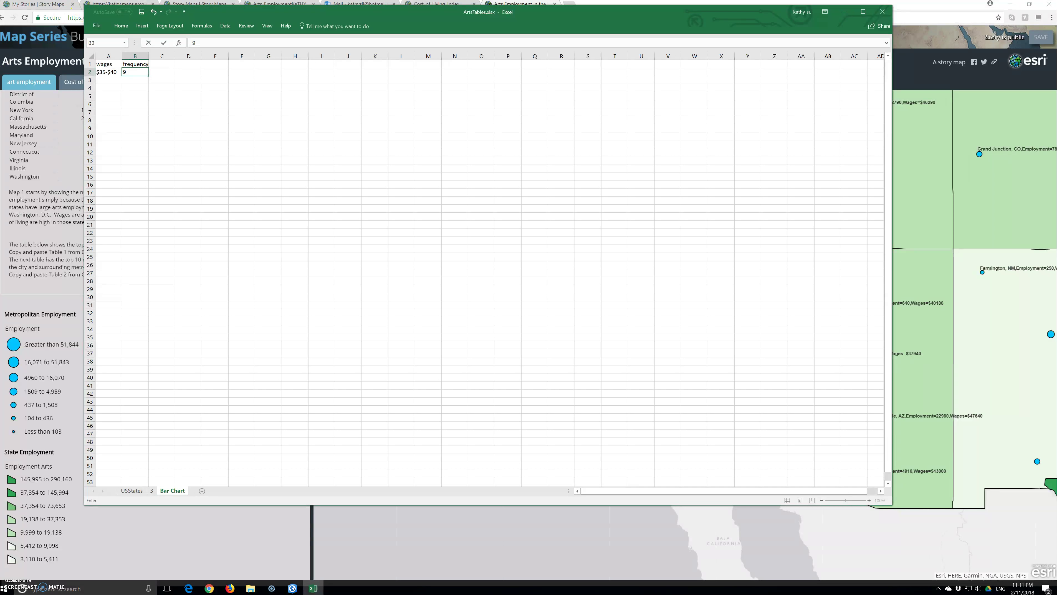
{"action": "left_click", "coordinate": [119, 56]}
{"action": "left_click_drag", "start_coordinate": [122, 56], "coordinate": [179, 55]}
- Enter the wage ranges $40-$45, $45-$50, $50-$55 and $55-$60 down column A, starting at A3
{"action": "left_click", "coordinate": [113, 79]}
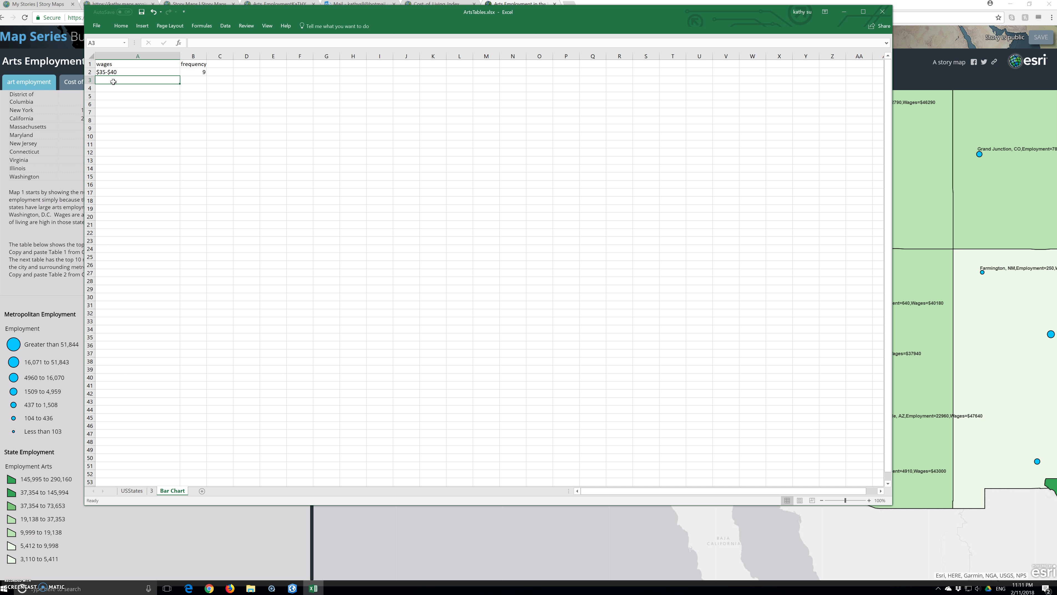
{"action": "type", "text": "$40-$45"}
{"action": "key", "text": "Return"}
{"action": "type", "text": "$5"}
{"action": "type", "text": "45"}
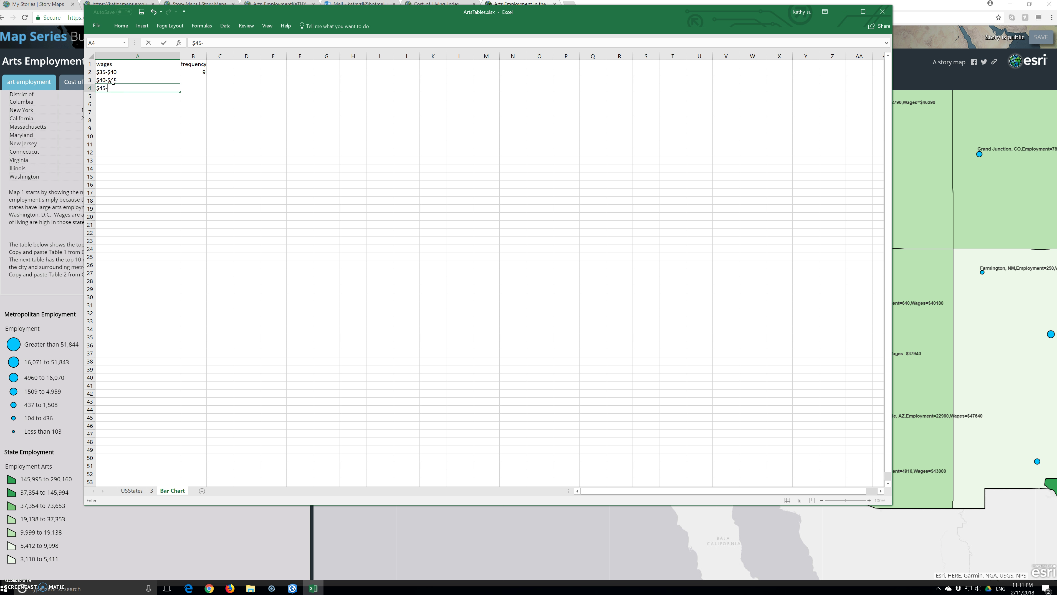
{"action": "type", "text": "-$50"}
{"action": "key", "text": "Return"}
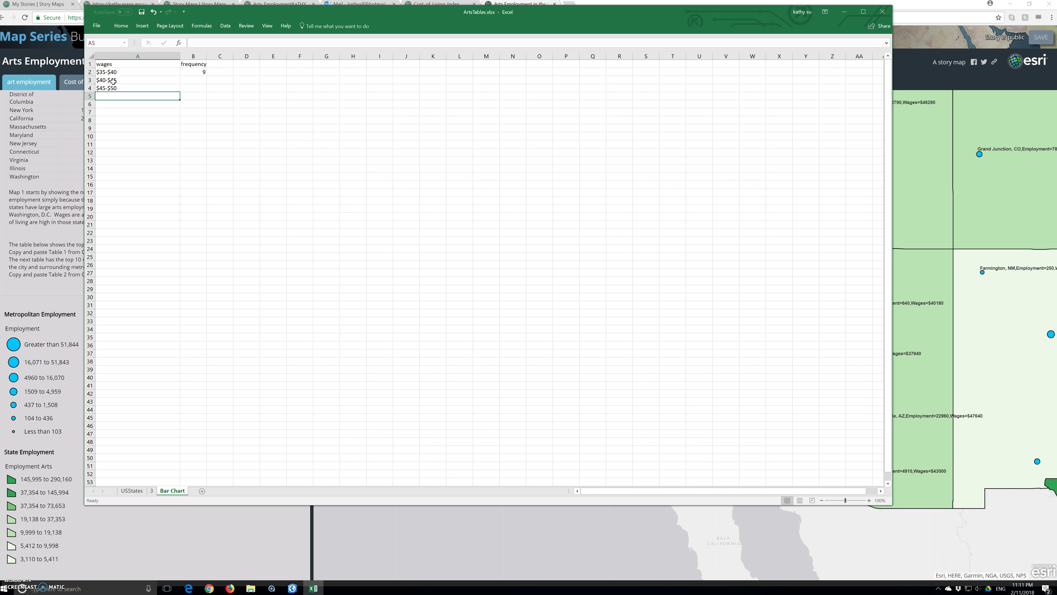
{"action": "type", "text": "$50-$55"}
{"action": "key", "text": "Return"}
{"action": "type", "text": "$55-$60"}
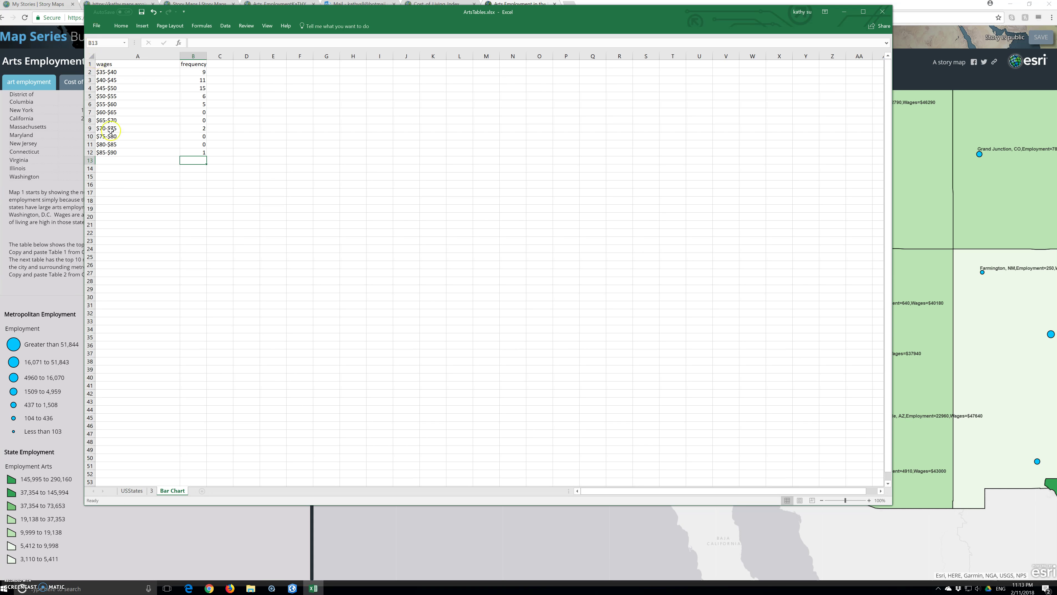
- Insert a 2-D clustered column chart from the wages and frequency table in A1:B12, and enlarge the chart
{"action": "left_click_drag", "start_coordinate": [205, 160], "coordinate": [115, 80]}
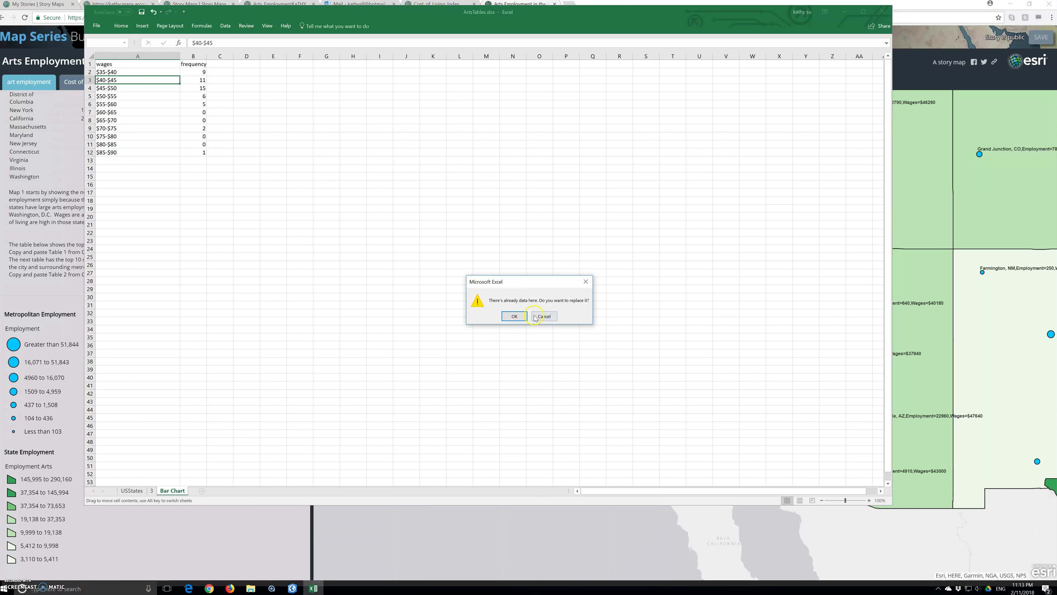
{"action": "left_click", "coordinate": [543, 317]}
{"action": "left_click", "coordinate": [204, 153]}
{"action": "left_click_drag", "start_coordinate": [204, 153], "coordinate": [96, 62]}
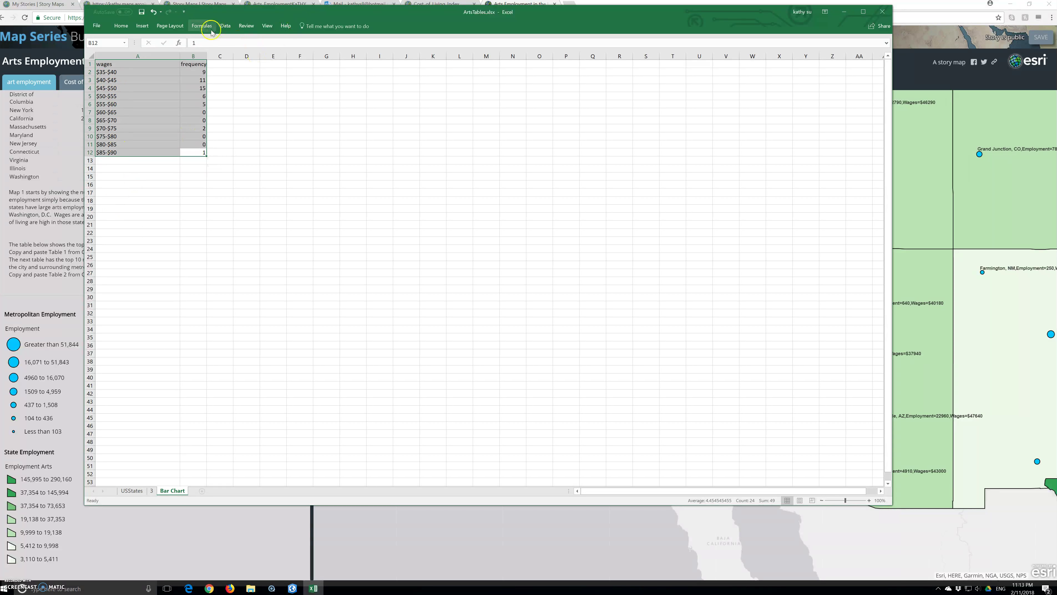
{"action": "left_click", "coordinate": [141, 27]}
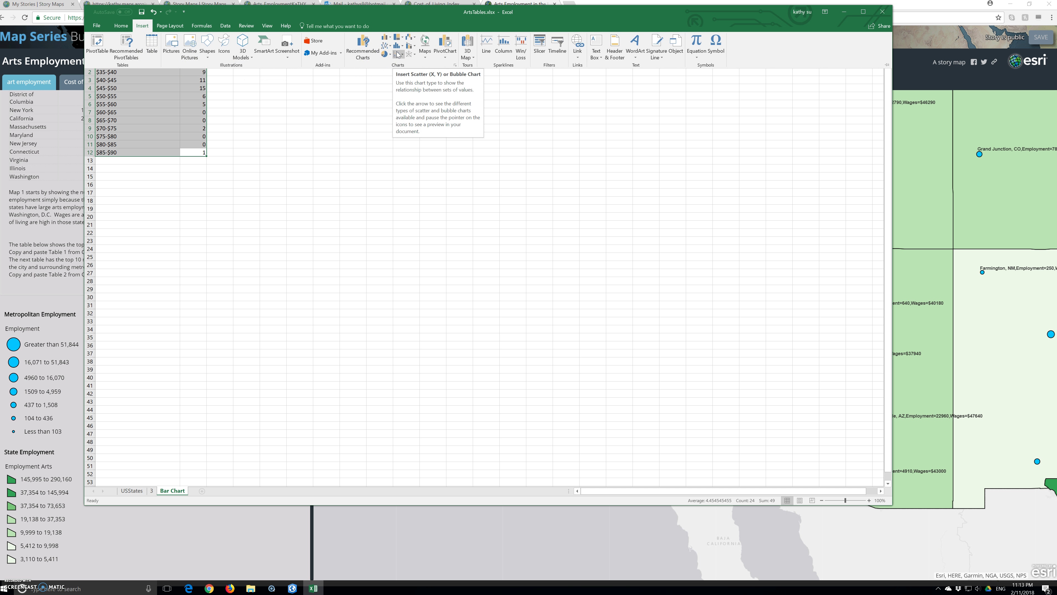
{"action": "left_click", "coordinate": [385, 40]}
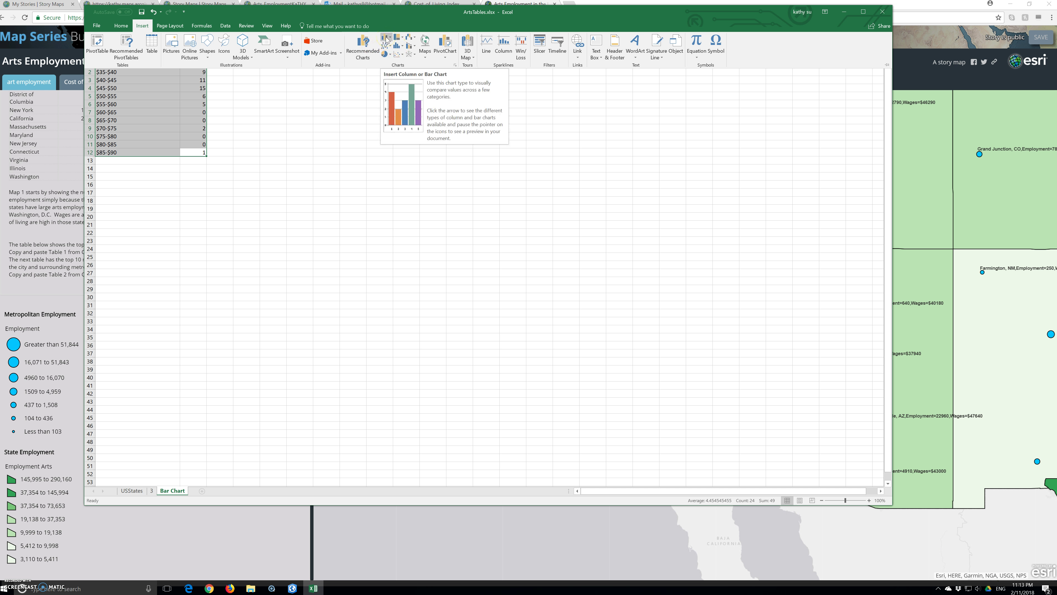
{"action": "left_click", "coordinate": [386, 40]}
{"action": "left_click", "coordinate": [392, 65]}
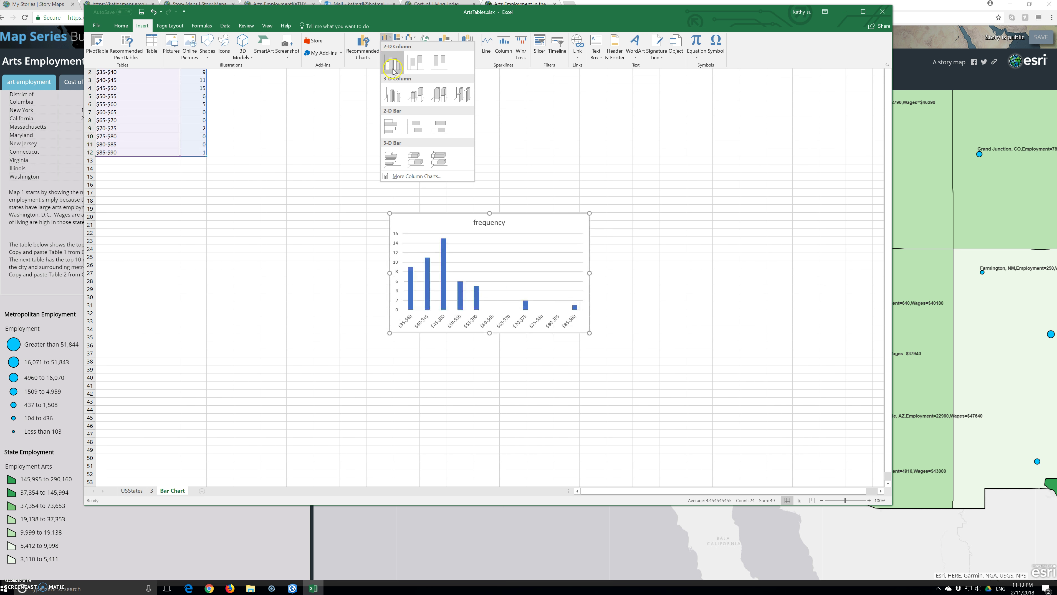
{"action": "left_click", "coordinate": [394, 66]}
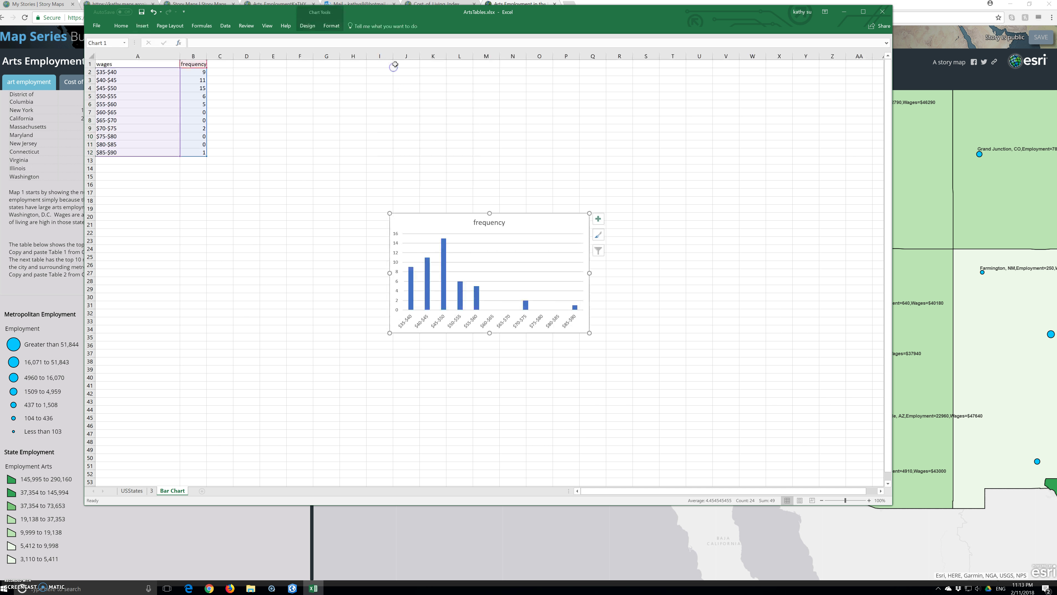
{"action": "left_click_drag", "start_coordinate": [589, 332], "coordinate": [789, 367]}
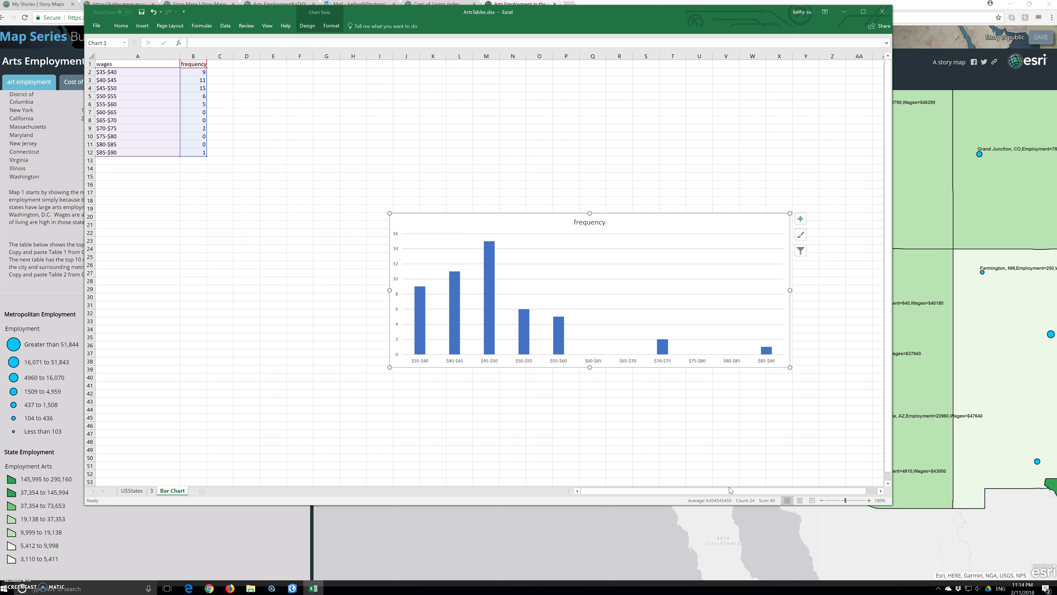
- Insert an empty column between NAME and WageArts on sheet 3, for which the USStates sheet holds the STUSPS abbreviations
{"action": "left_click", "coordinate": [130, 491]}
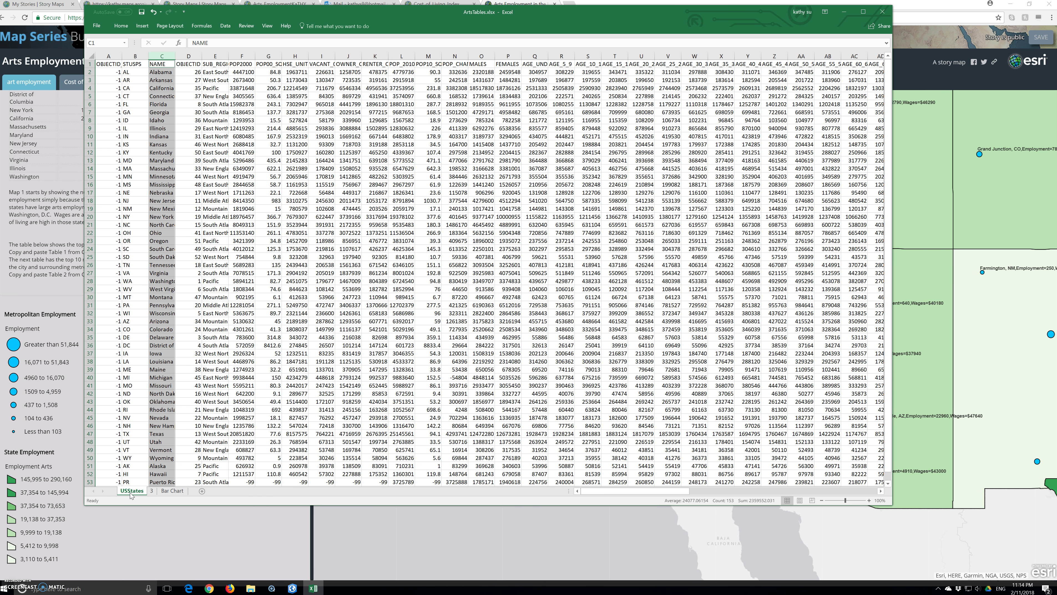
{"action": "left_click", "coordinate": [131, 50]}
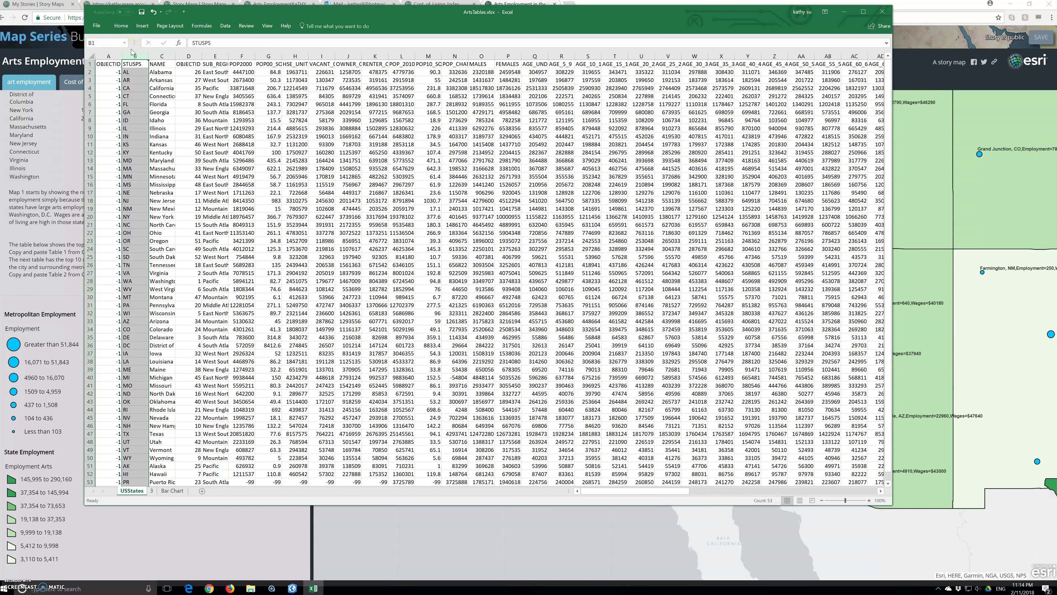
{"action": "left_click", "coordinate": [153, 492]}
{"action": "left_click", "coordinate": [276, 54]}
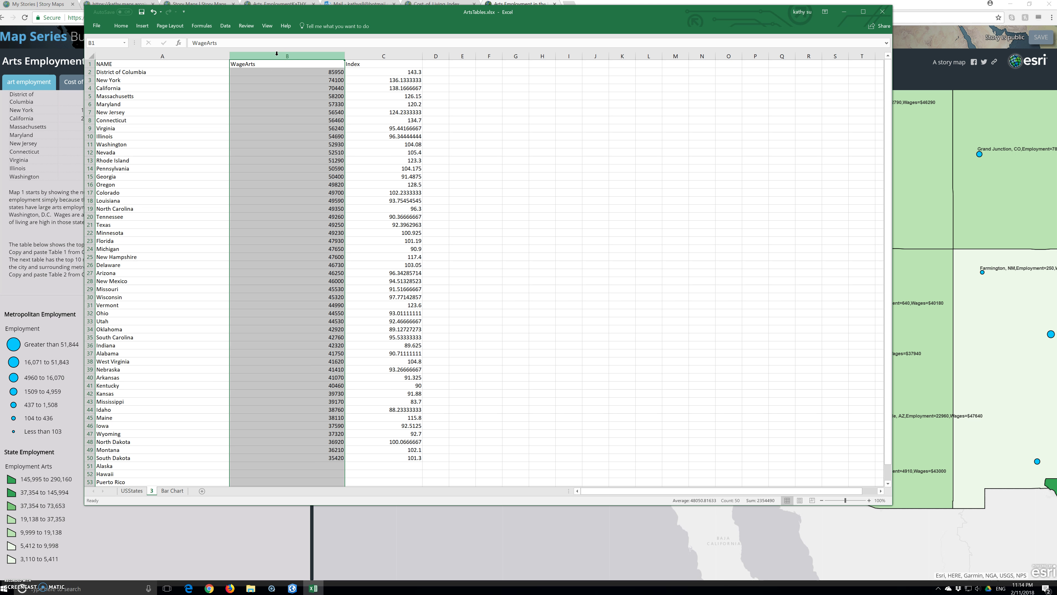
{"action": "right_click", "coordinate": [276, 54]}
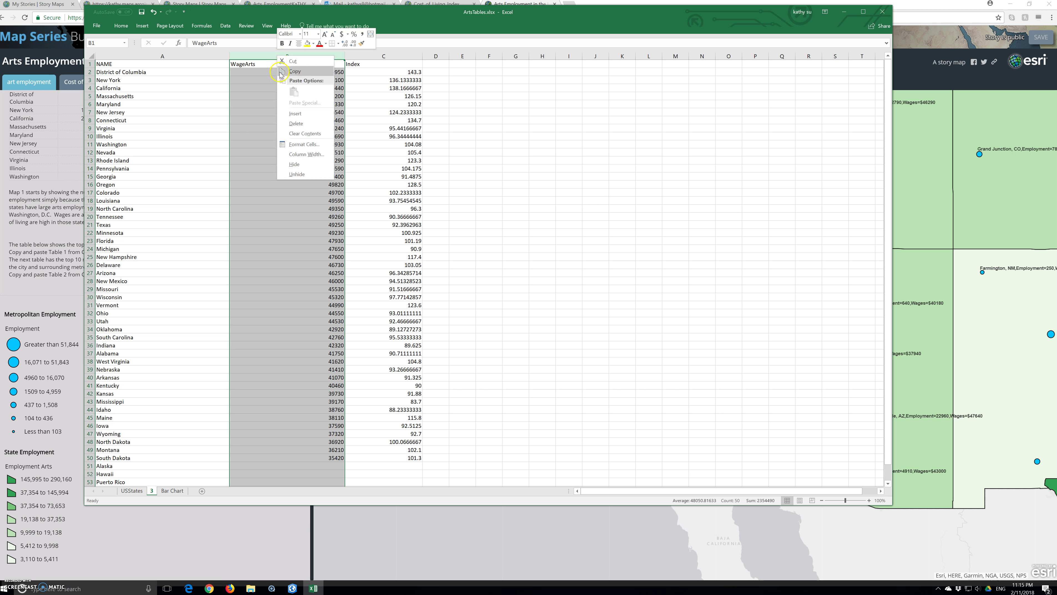
{"action": "left_click", "coordinate": [296, 114]}
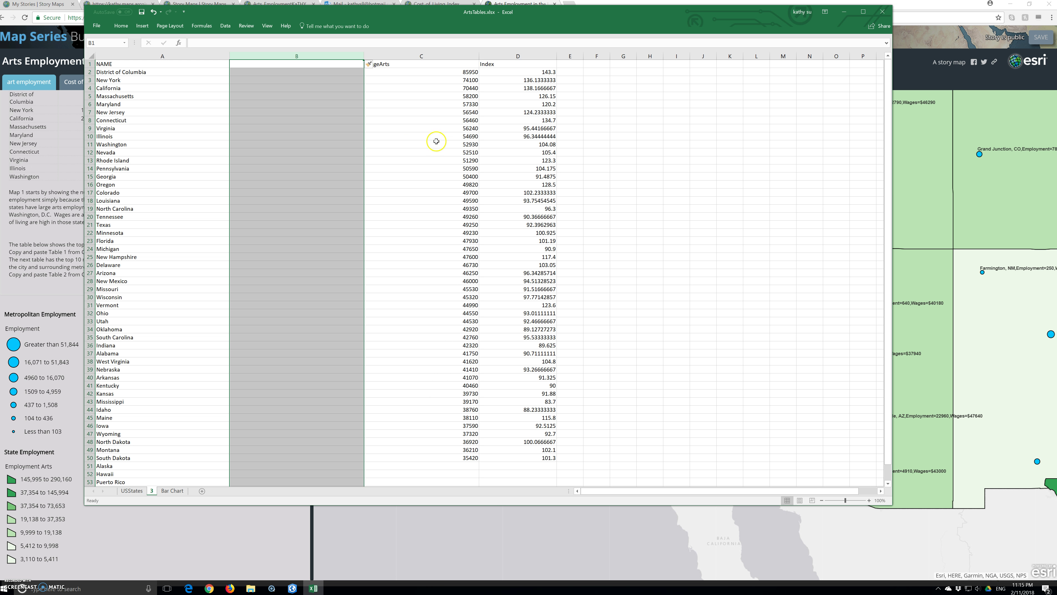
- Move the Index column from column D into the empty column B, ahead of WageArts
{"action": "left_click", "coordinate": [529, 55]}
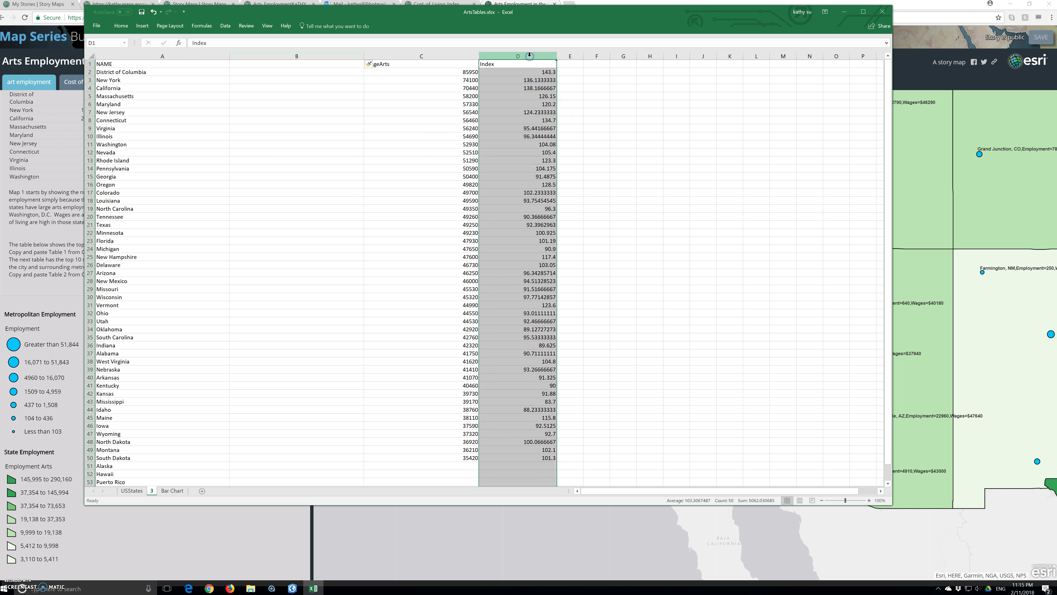
{"action": "right_click", "coordinate": [529, 55]}
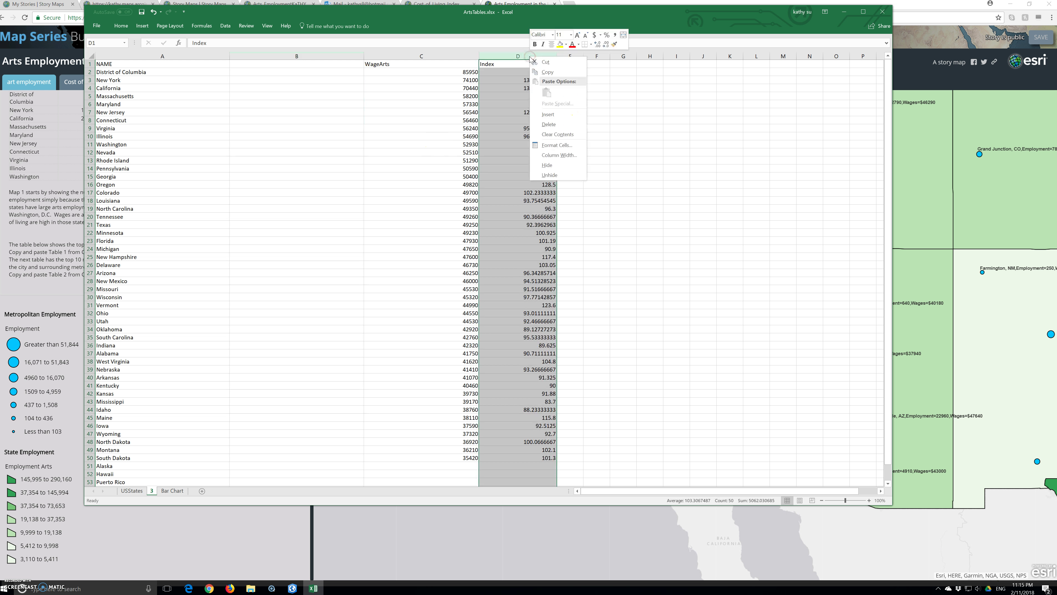
{"action": "left_click", "coordinate": [547, 72]}
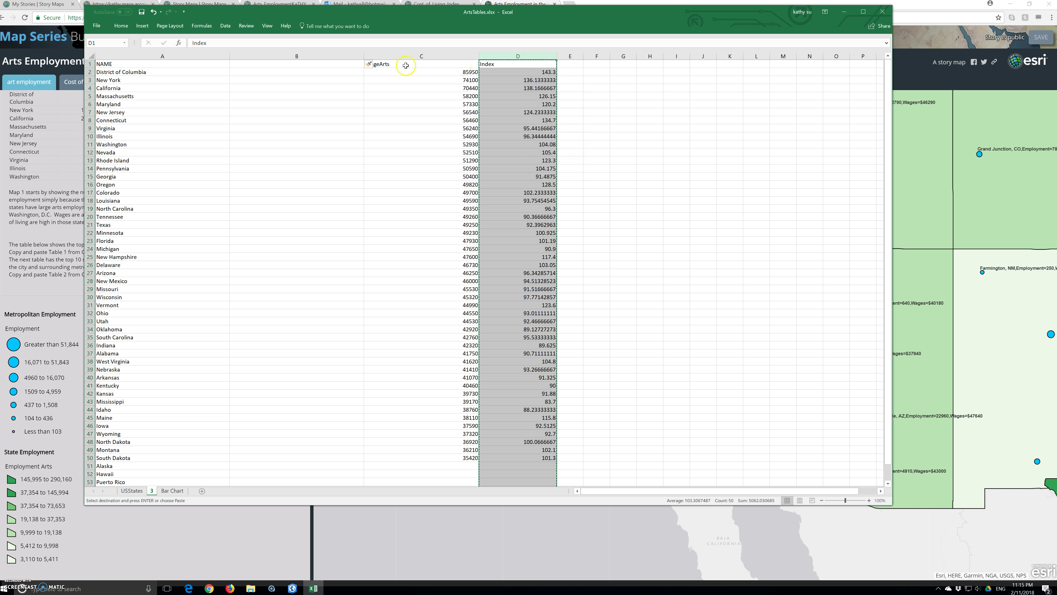
{"action": "left_click", "coordinate": [297, 55]}
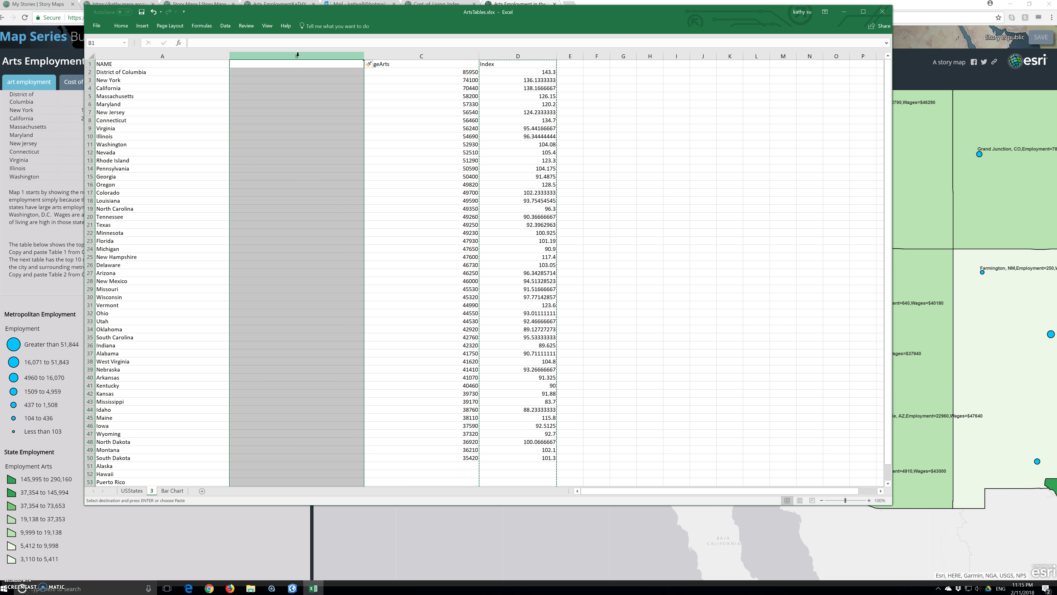
{"action": "right_click", "coordinate": [297, 55]}
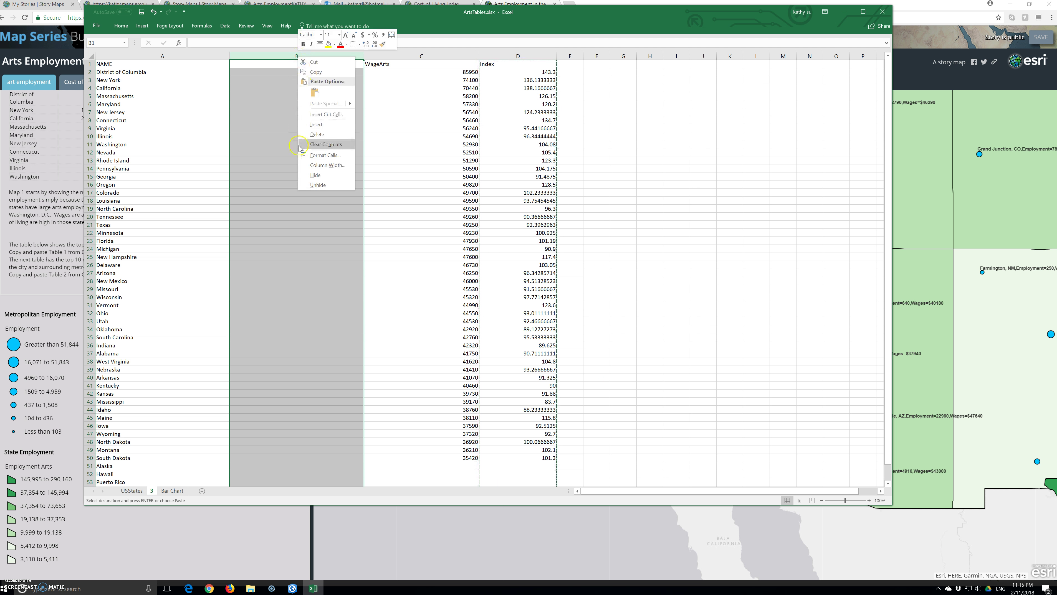
{"action": "left_click", "coordinate": [314, 93]}
{"action": "left_click", "coordinate": [318, 95]}
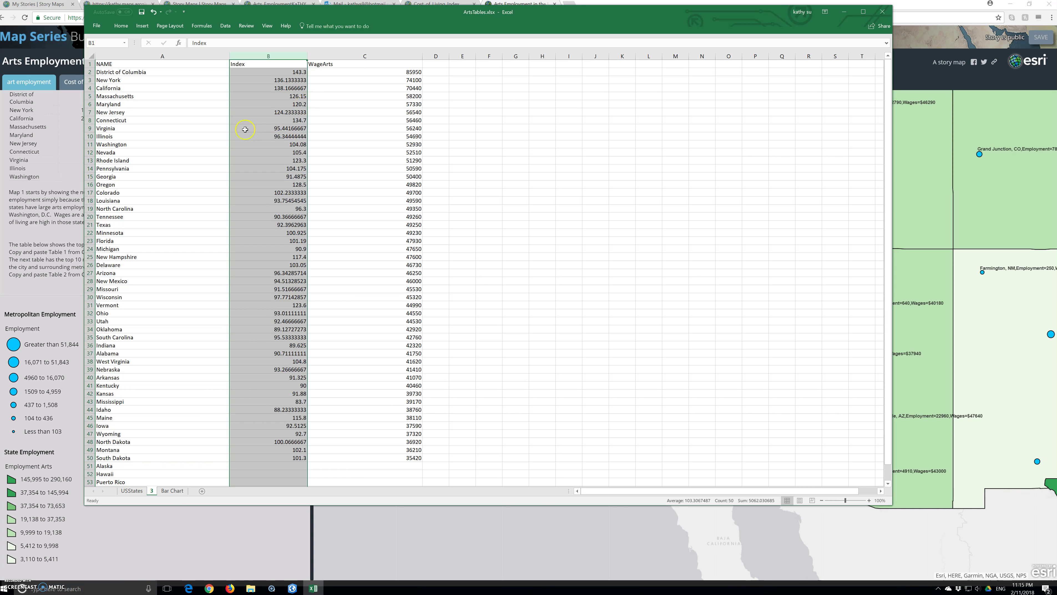
- Insert a markers-only scatter chart from the Index and WageArts data in B1:C50
{"action": "left_click", "coordinate": [334, 189]}
{"action": "left_click", "coordinate": [255, 65]}
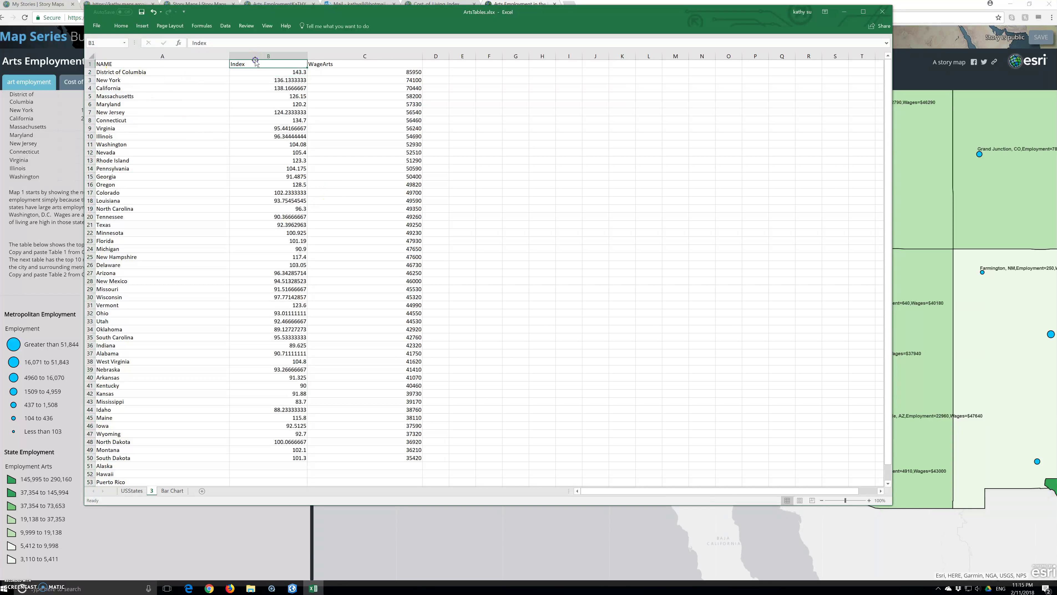
{"action": "left_click", "coordinate": [413, 459], "text": "shift"}
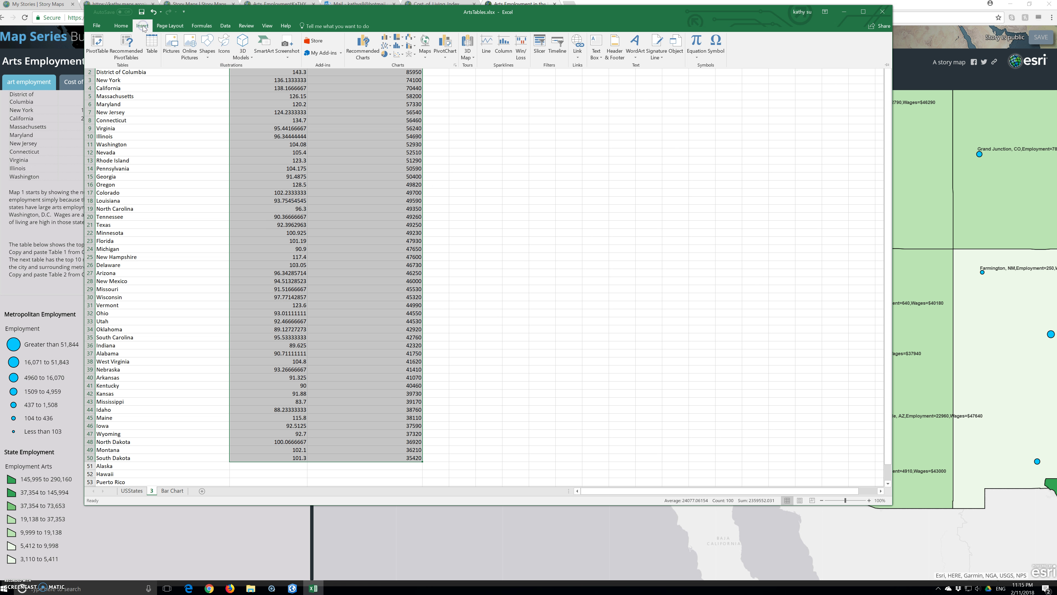
{"action": "left_click", "coordinate": [399, 56]}
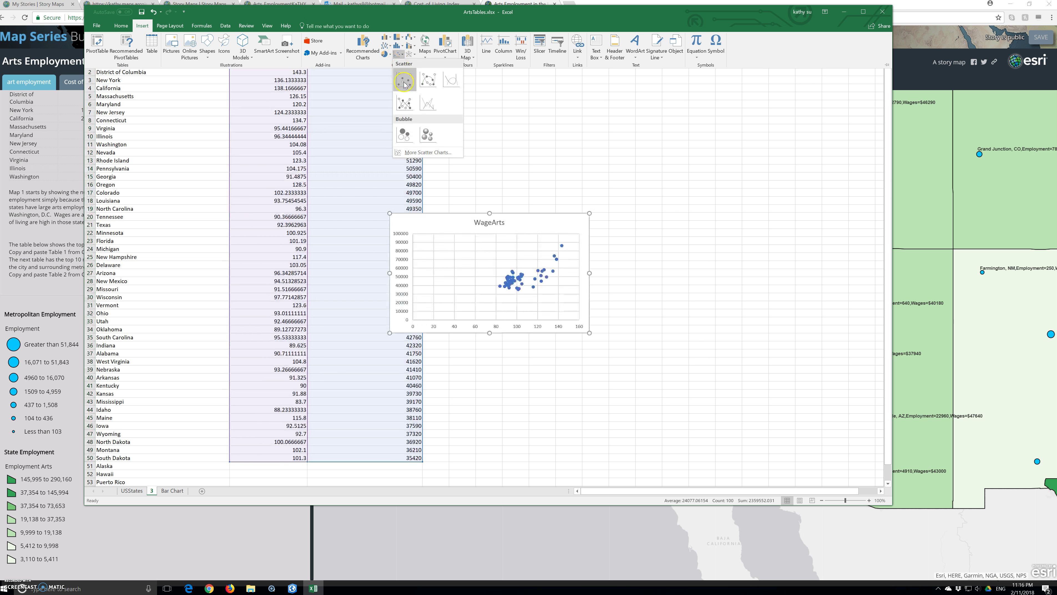
{"action": "left_click", "coordinate": [404, 83]}
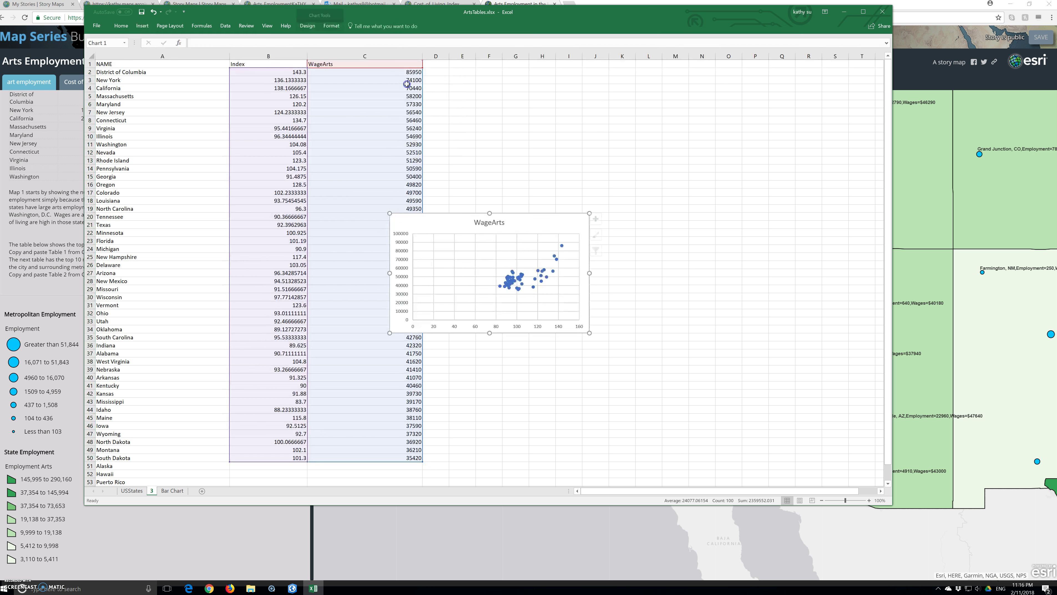
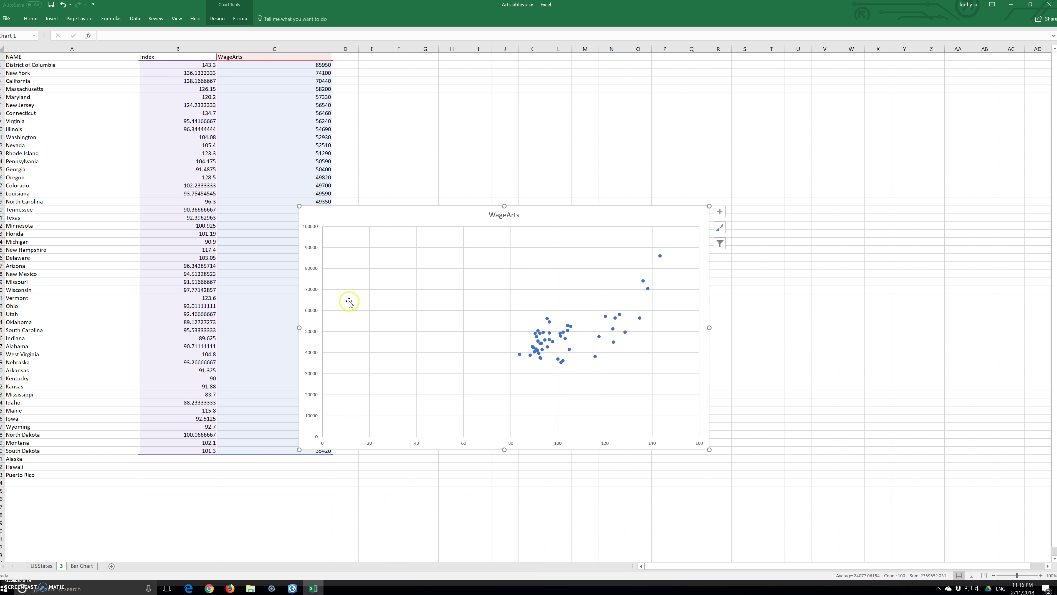
- Set the scatter chart's vertical axis bounds to a minimum of 35000 and a maximum of 90000
{"action": "left_click", "coordinate": [309, 228]}
{"action": "right_click", "coordinate": [308, 229]}
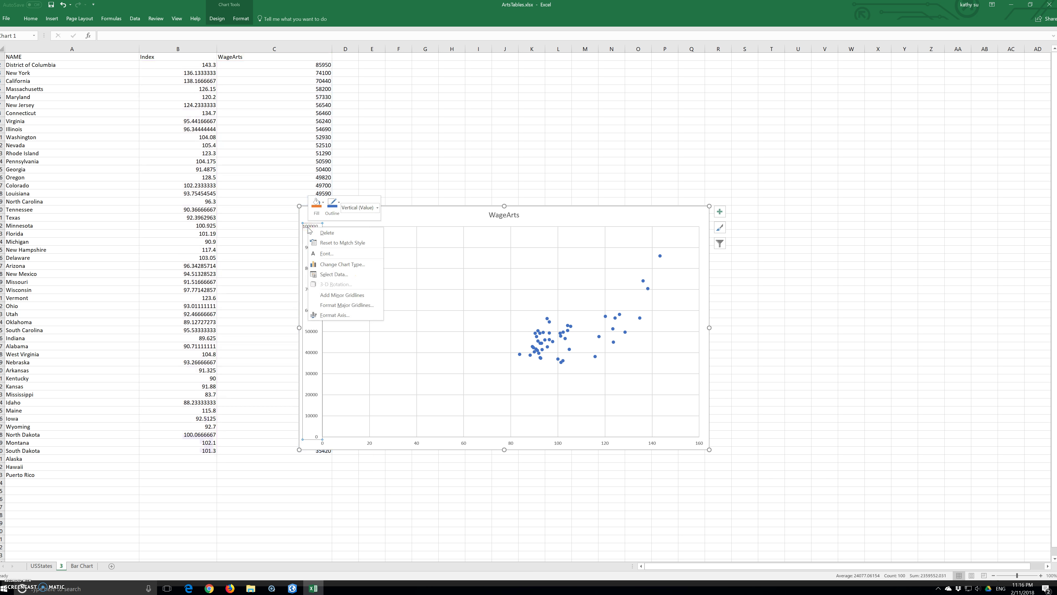
{"action": "left_click", "coordinate": [341, 317]}
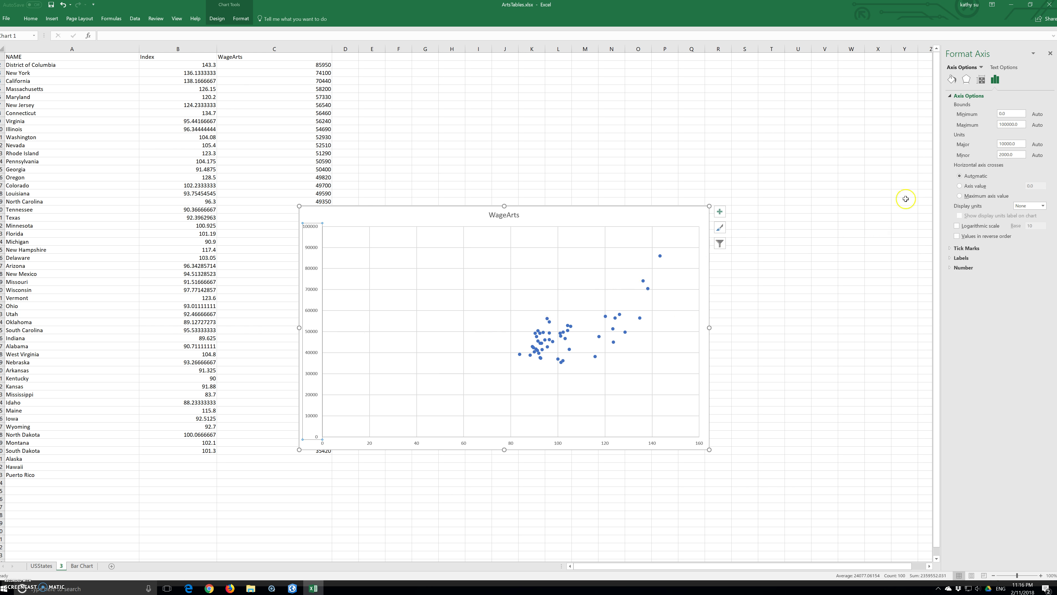
{"action": "left_click_drag", "start_coordinate": [1017, 113], "coordinate": [987, 115]}
{"action": "type", "text": "35000"}
{"action": "left_click", "coordinate": [1019, 124]}
{"action": "left_click_drag", "start_coordinate": [1019, 124], "coordinate": [964, 124]}
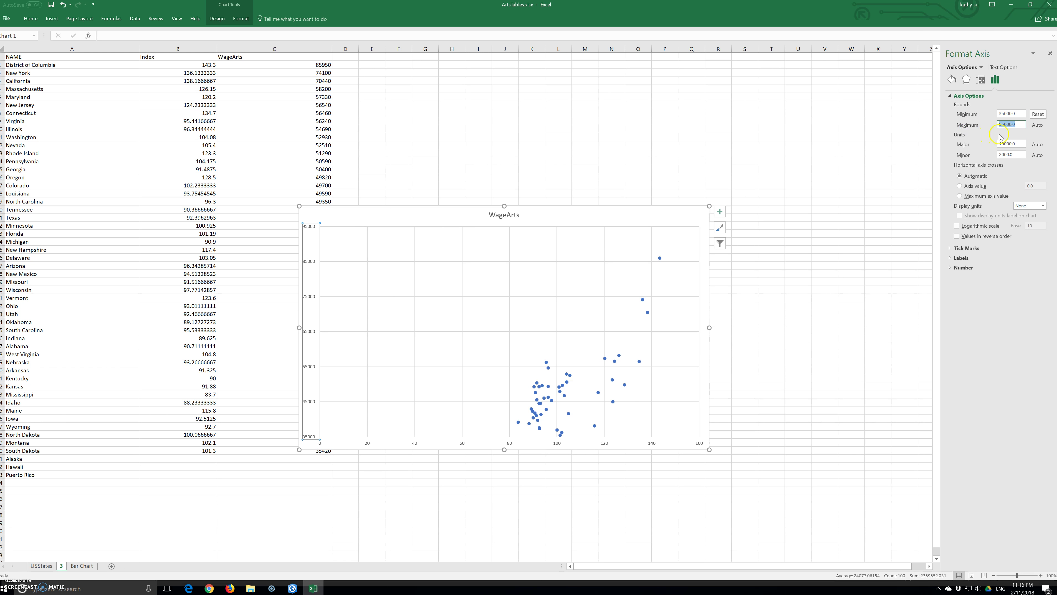
{"action": "type", "text": "90000"}
{"action": "left_click", "coordinate": [1050, 54]}
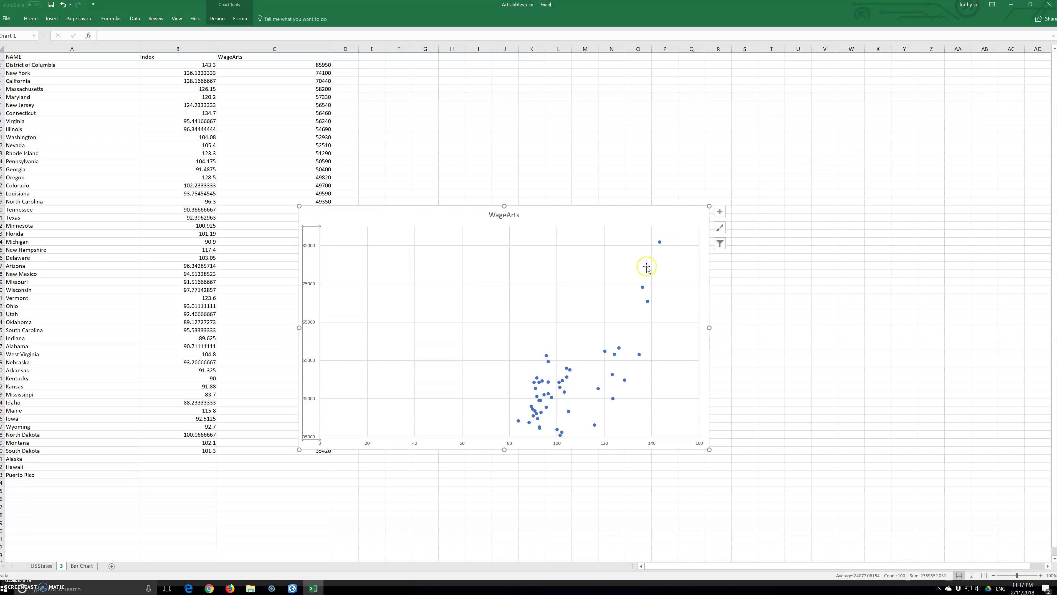
- Set the horizontal axis minimum to 80, and narrow the chart and move it clear of the data columns
{"action": "left_click", "coordinate": [461, 444]}
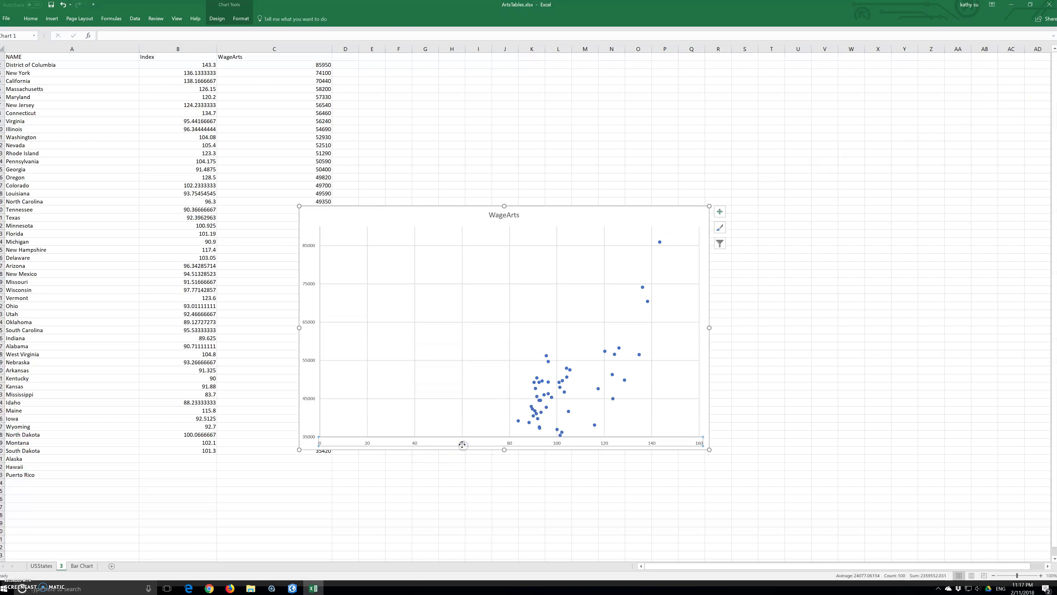
{"action": "right_click", "coordinate": [370, 442]}
{"action": "left_click", "coordinate": [406, 529]}
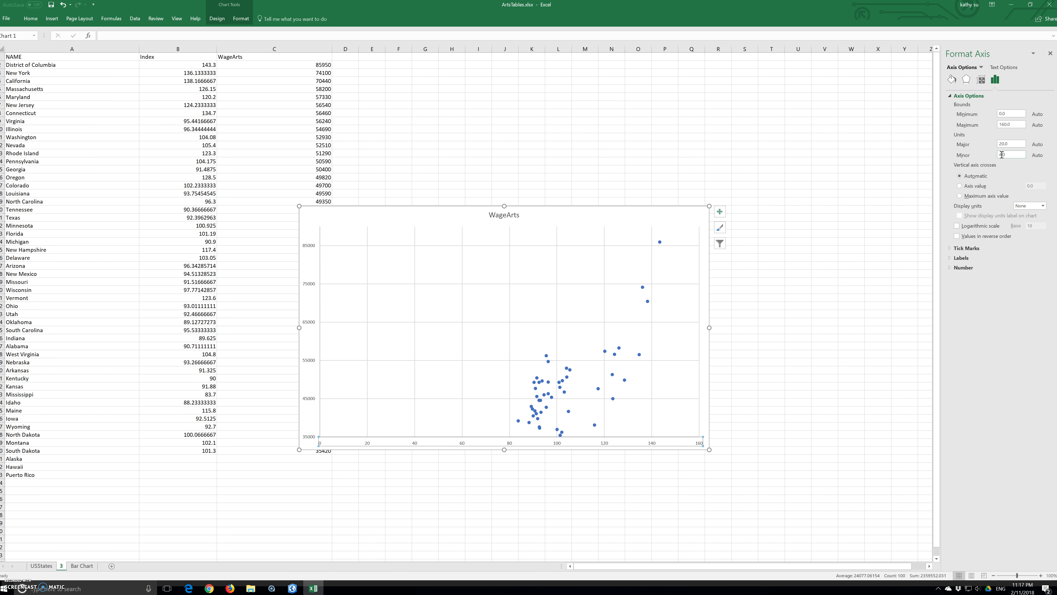
{"action": "left_click", "coordinate": [1011, 114]}
{"action": "type", "text": "80"}
{"action": "key", "text": "Tab"}
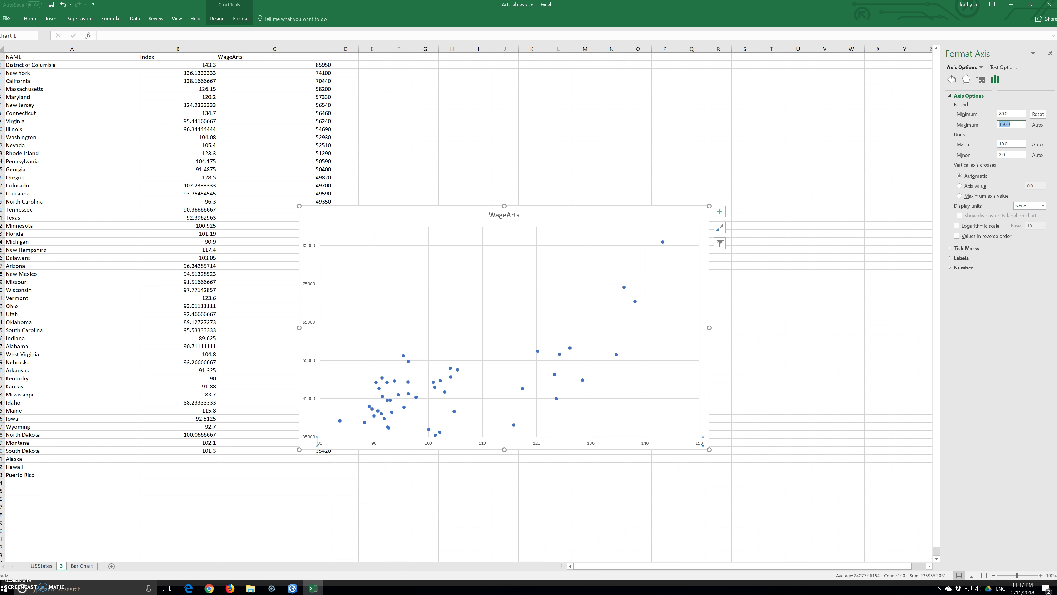
{"action": "left_click", "coordinate": [1049, 53]}
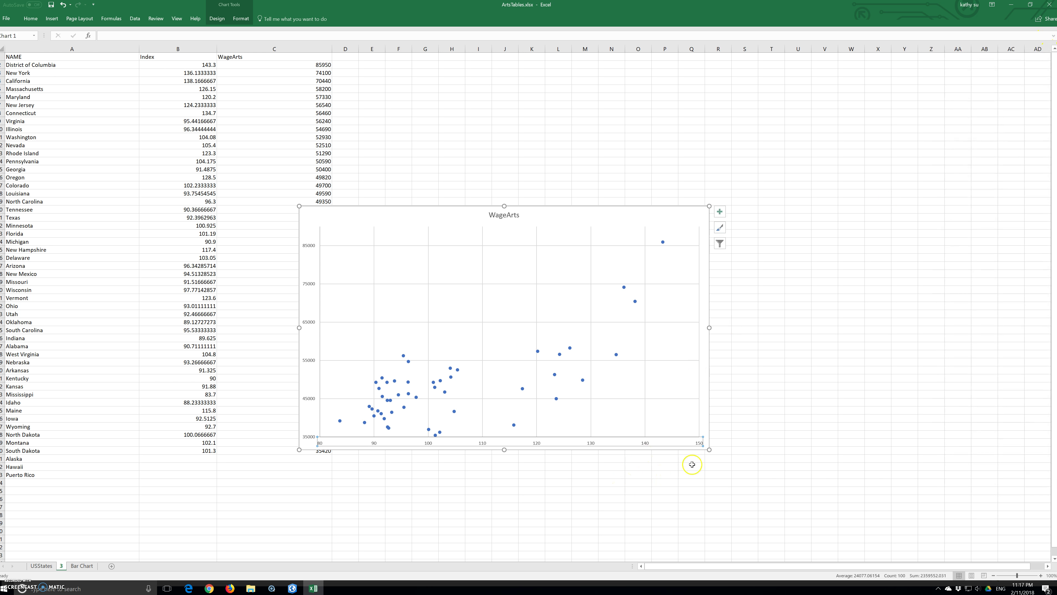
{"action": "left_click_drag", "start_coordinate": [709, 449], "coordinate": [564, 460]}
{"action": "left_click_drag", "start_coordinate": [344, 208], "coordinate": [507, 106]}
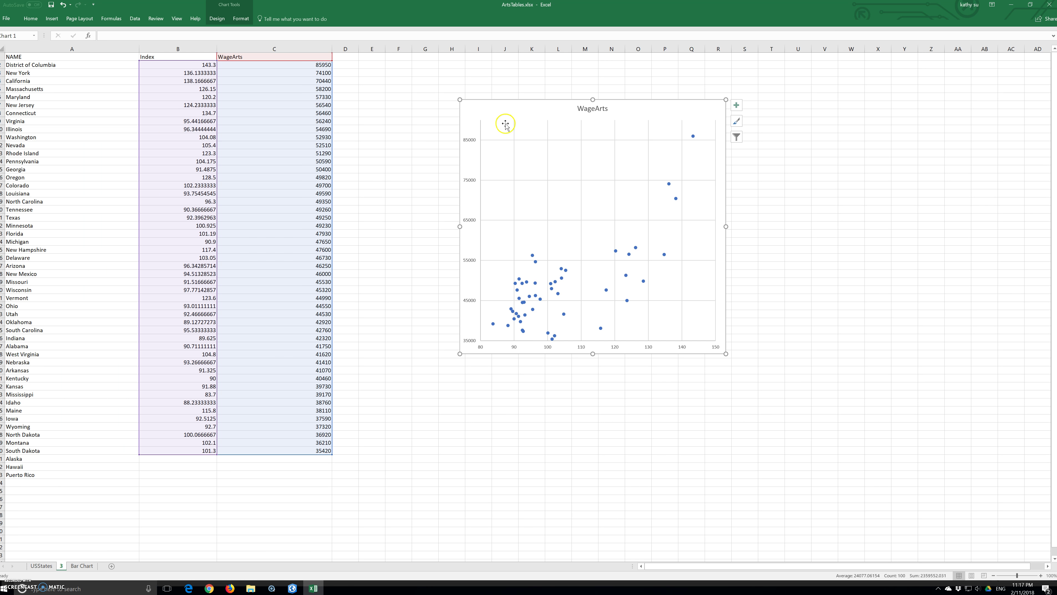
- Format the vertical axis numbers as Currency with the $ symbol and 0 decimal places
{"action": "left_click", "coordinate": [470, 140]}
{"action": "right_click", "coordinate": [470, 139]}
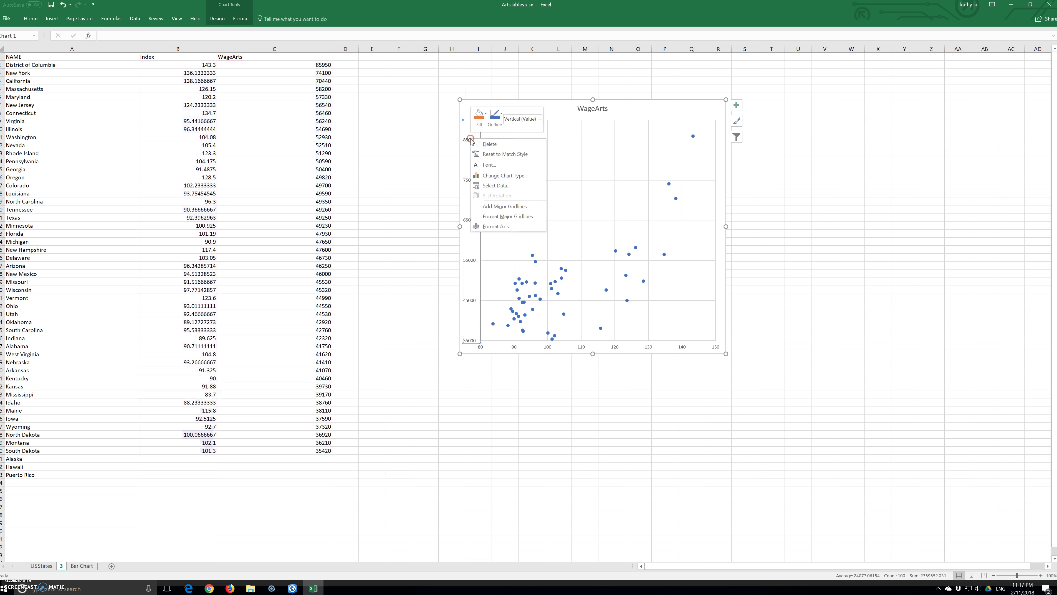
{"action": "left_click", "coordinate": [516, 233]}
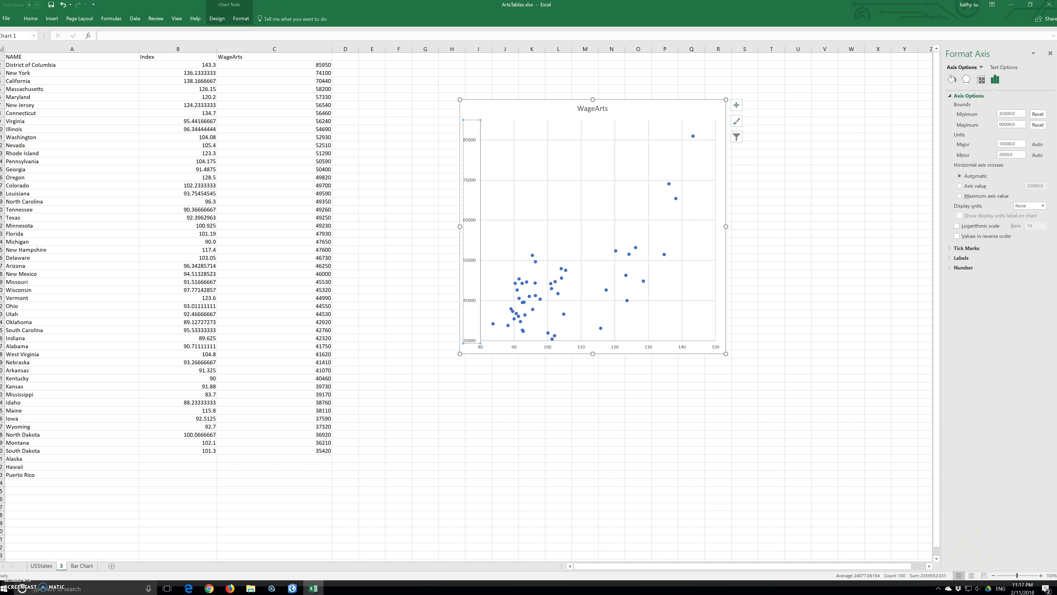
{"action": "left_click", "coordinate": [963, 269]}
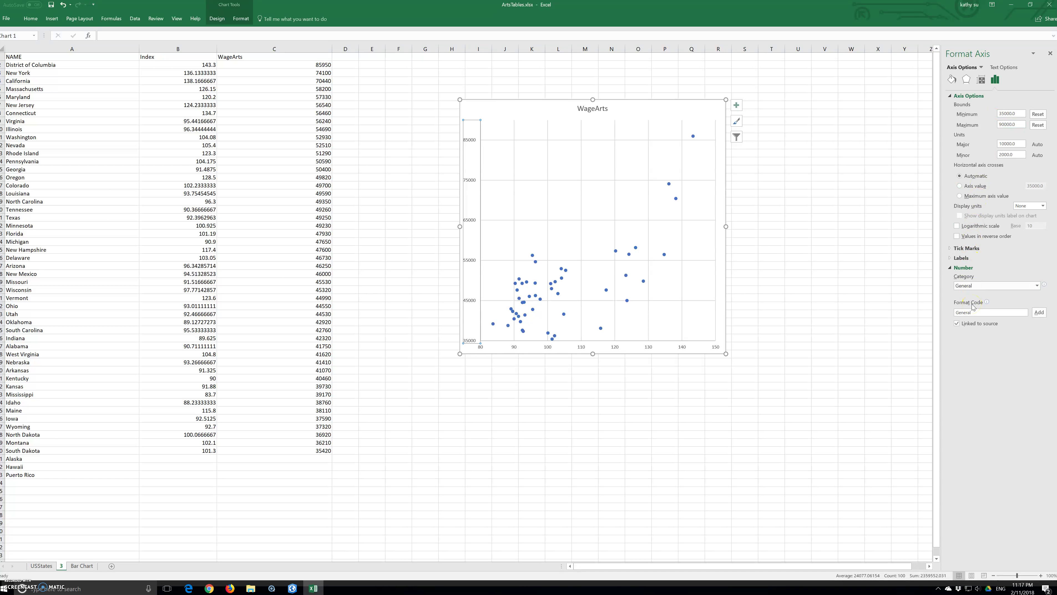
{"action": "left_click", "coordinate": [971, 312]}
{"action": "left_click", "coordinate": [981, 287]}
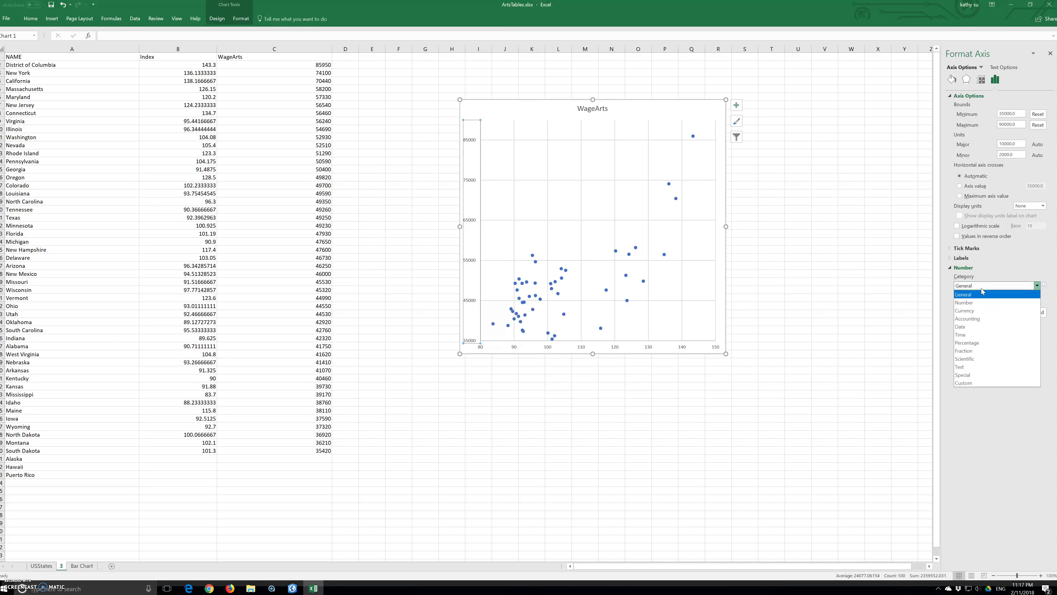
{"action": "left_click", "coordinate": [975, 311]}
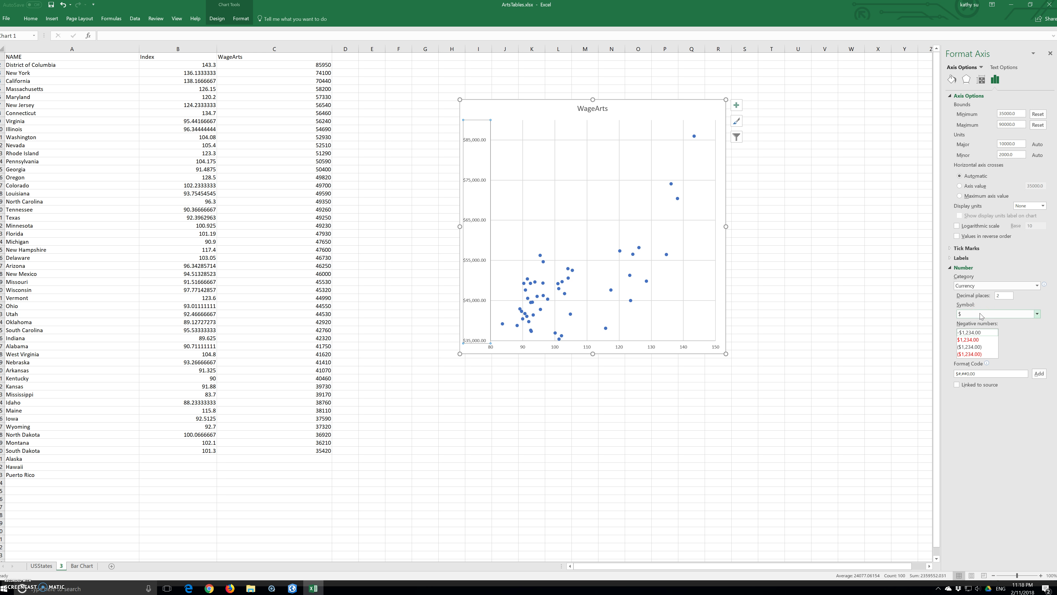
{"action": "left_click", "coordinate": [984, 294]}
{"action": "type", "text": "0"}
{"action": "left_click", "coordinate": [1049, 53]}
{"action": "left_click", "coordinate": [536, 592]}
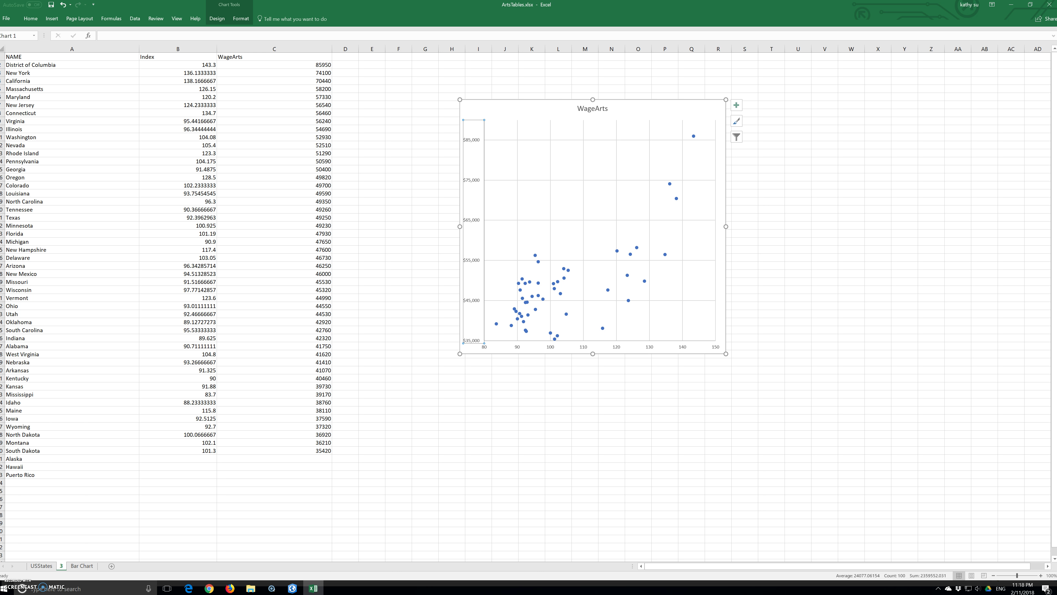
{"action": "left_click", "coordinate": [540, 589]}
- Remove the chart title and add a linear trendline and axis titles to the scatter chart
{"action": "left_click", "coordinate": [739, 109]}
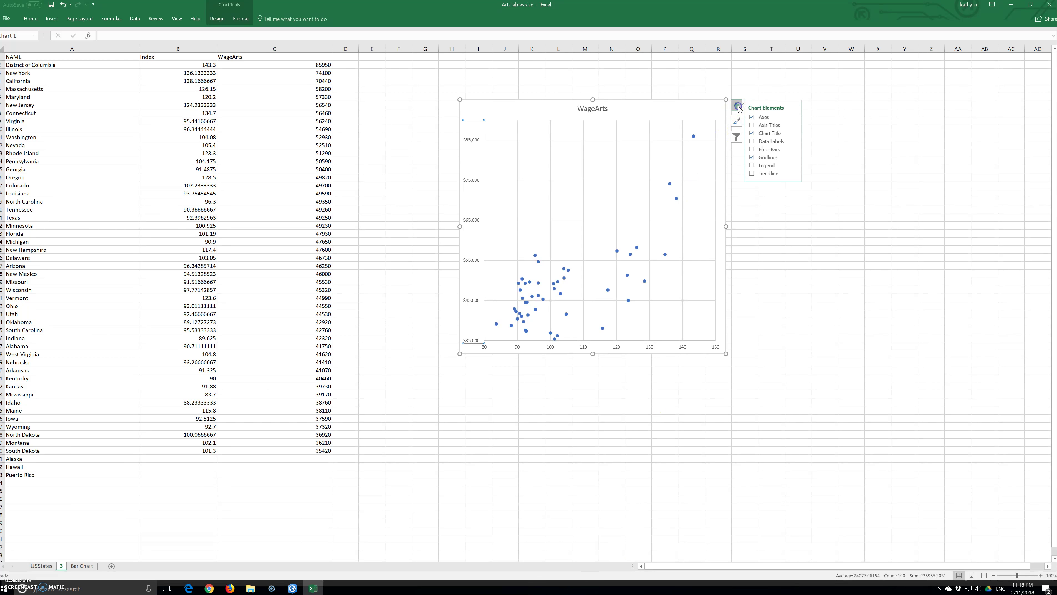
{"action": "left_click", "coordinate": [755, 133]}
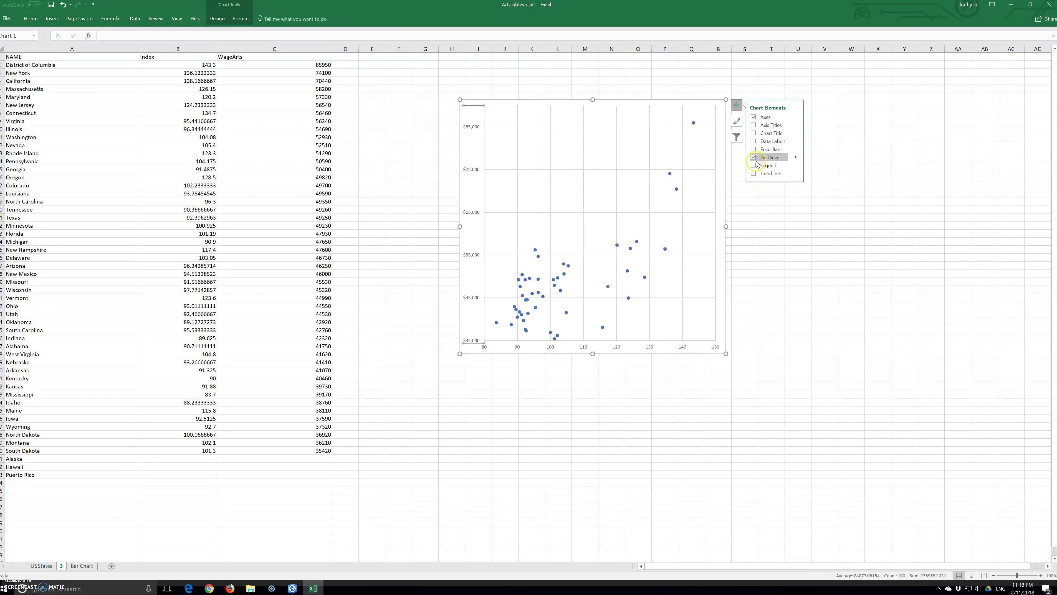
{"action": "left_click", "coordinate": [756, 172]}
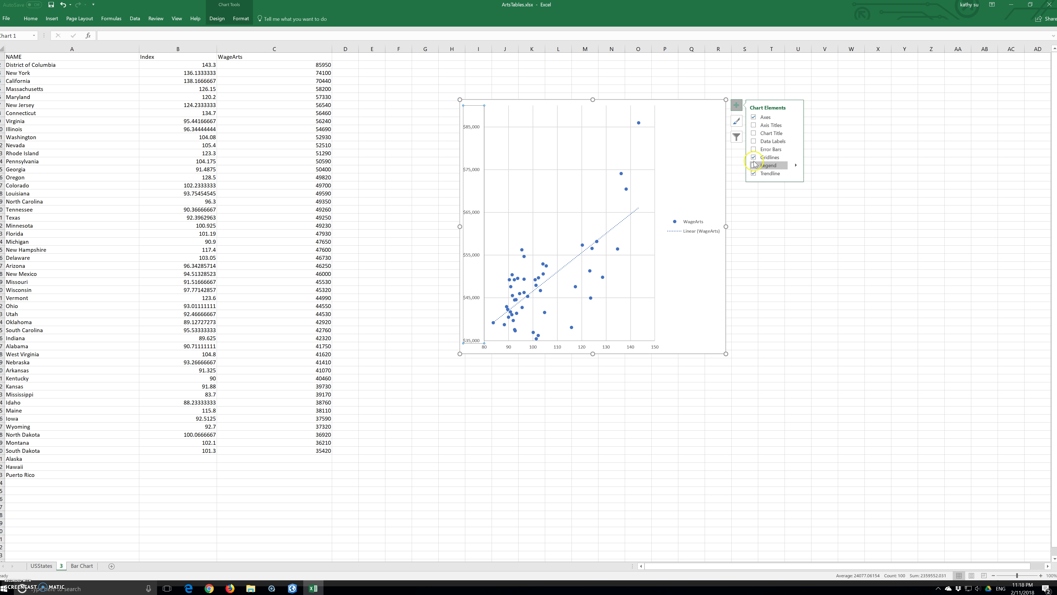
{"action": "left_click", "coordinate": [754, 126]}
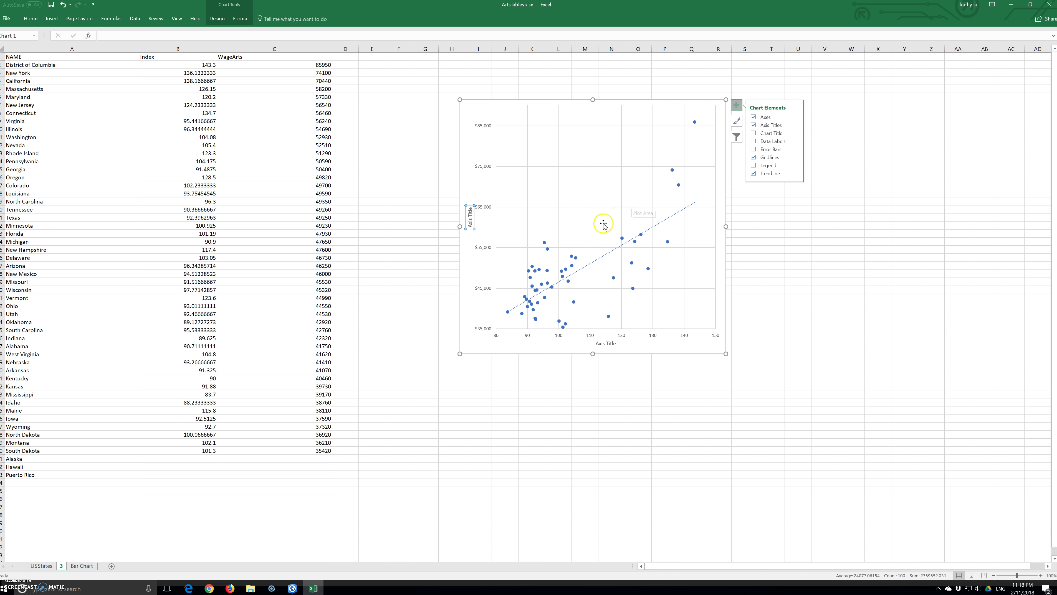
- Change the horizontal axis title to "Cost of Living Index"
{"action": "left_click", "coordinate": [608, 345]}
{"action": "double_click", "coordinate": [608, 345]}
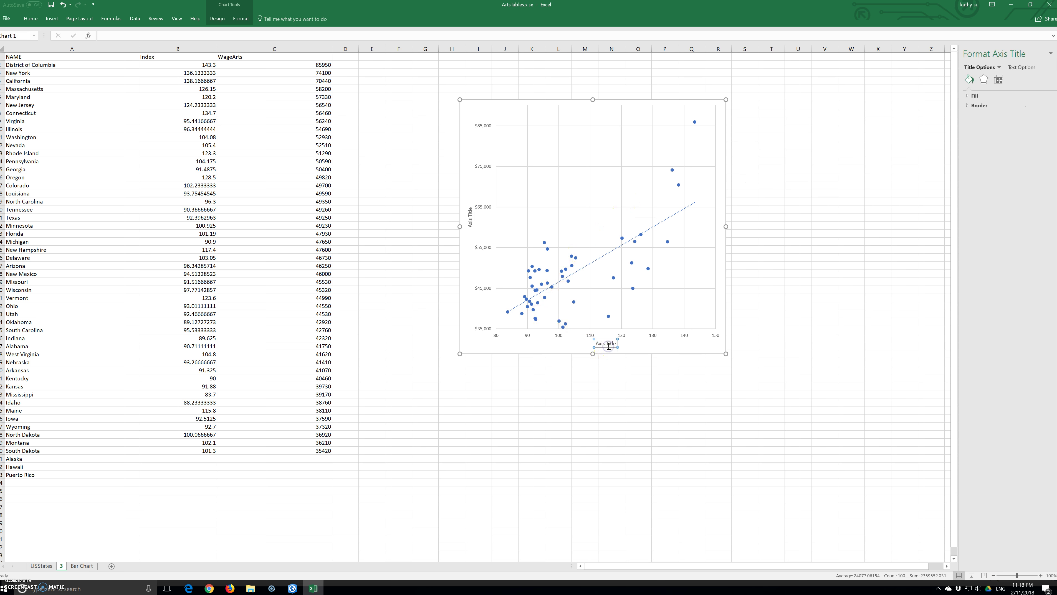
{"action": "left_click_drag", "start_coordinate": [596, 343], "coordinate": [622, 342]}
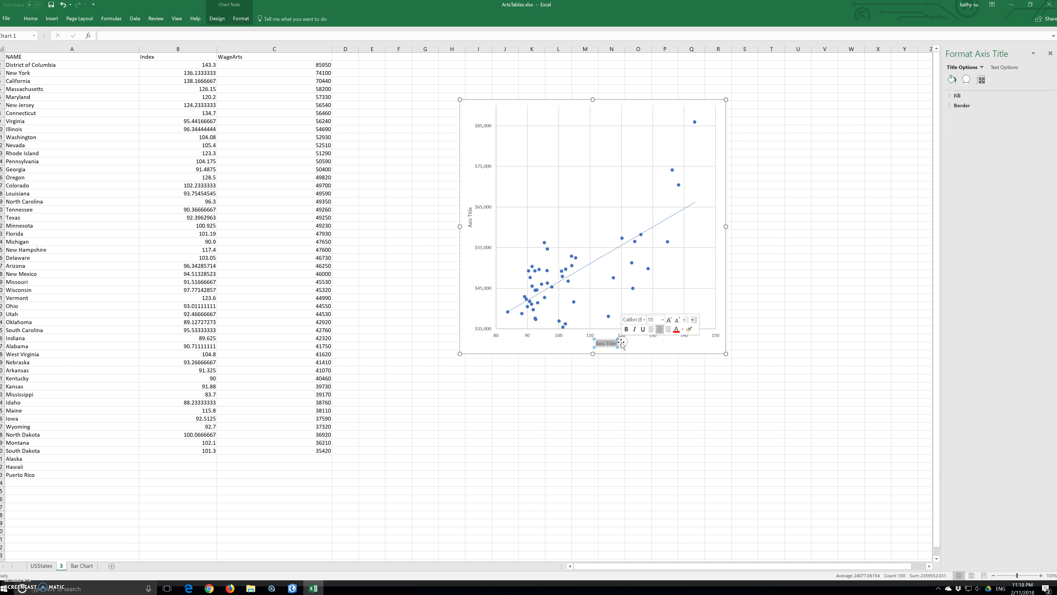
{"action": "type", "text": "Cos"}
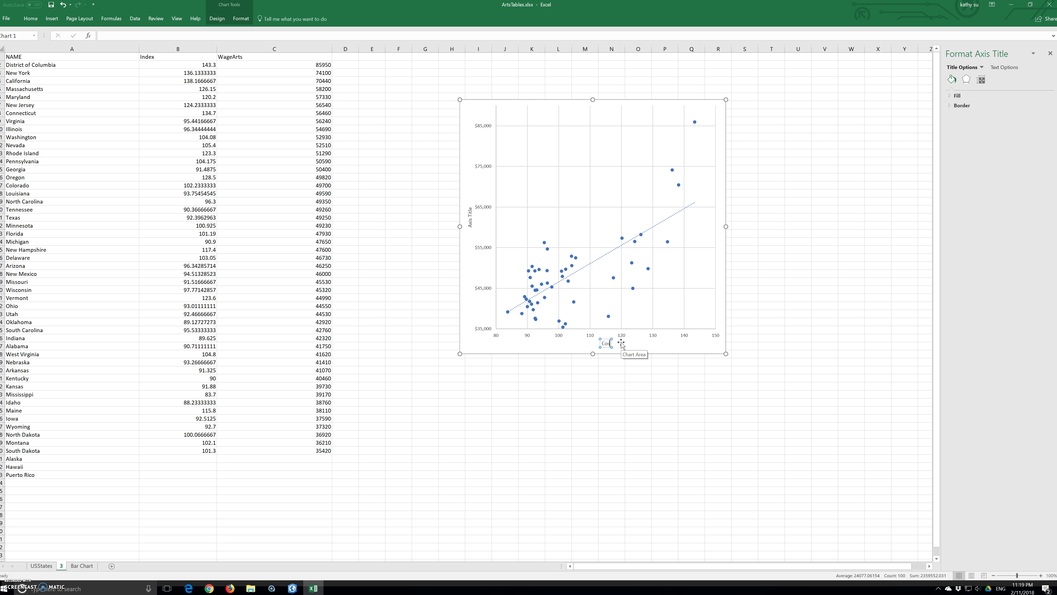
{"action": "type", "text": "t of Living INdex"}
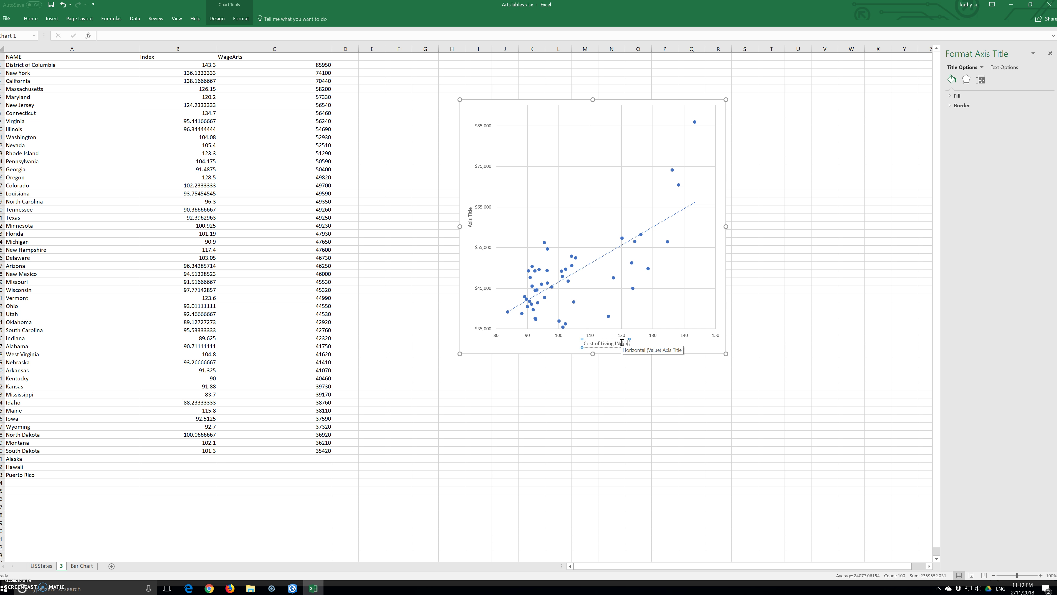
{"action": "key", "text": "BackSpace"}
{"action": "key", "text": "BackSpace"}
{"action": "key", "text": "BackSpace"}
{"action": "key", "text": "BackSpace"}
{"action": "key", "text": "BackSpace"}
{"action": "type", "text": "Index"}
- Change the vertical axis title of the scatter chart to "Average Arts Income"
{"action": "left_click", "coordinate": [473, 215]}
{"action": "double_click", "coordinate": [469, 212]}
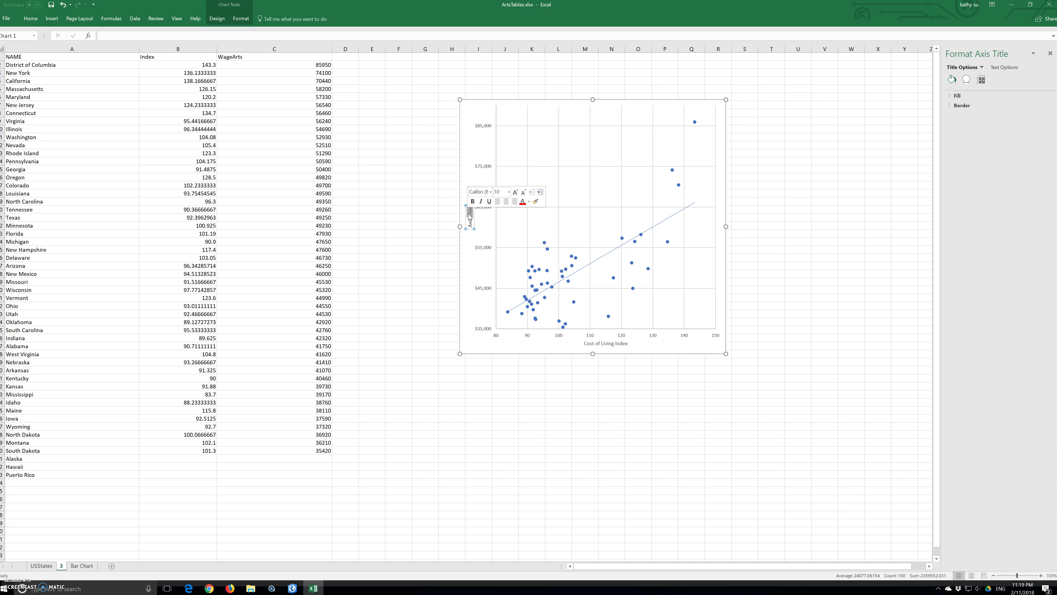
{"action": "key", "text": "BackSpace"}
{"action": "key", "text": "BackSpace"}
{"action": "key", "text": "BackSpace"}
{"action": "key", "text": "BackSpace"}
{"action": "key", "text": "BackSpace"}
{"action": "key", "text": "BackSpace"}
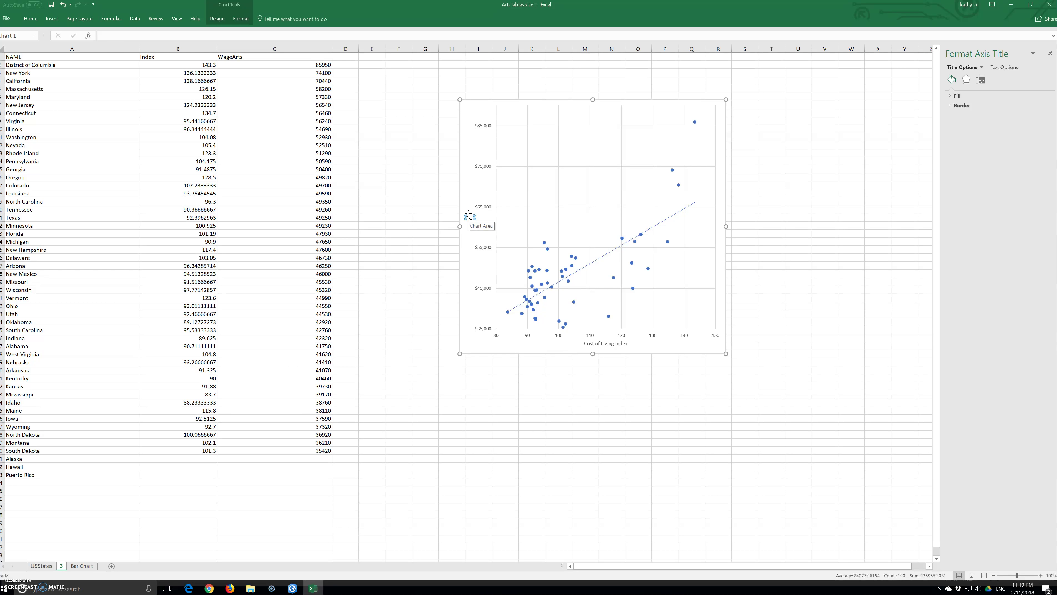
{"action": "left_click", "coordinate": [468, 213]}
{"action": "type", "text": "Average A"}
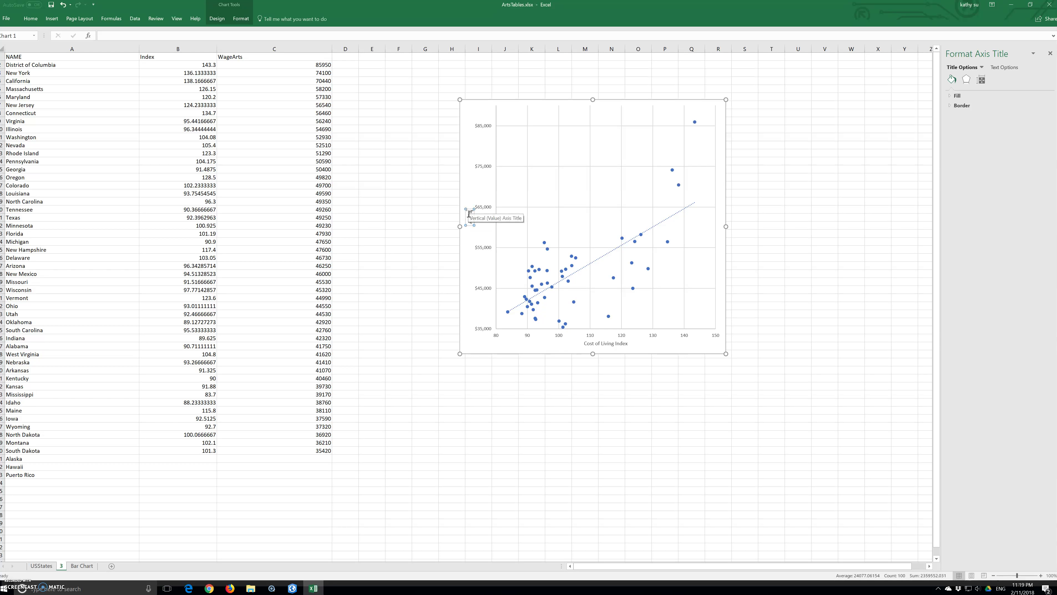
{"action": "type", "text": "rts Income"}
{"action": "left_click", "coordinate": [802, 464]}
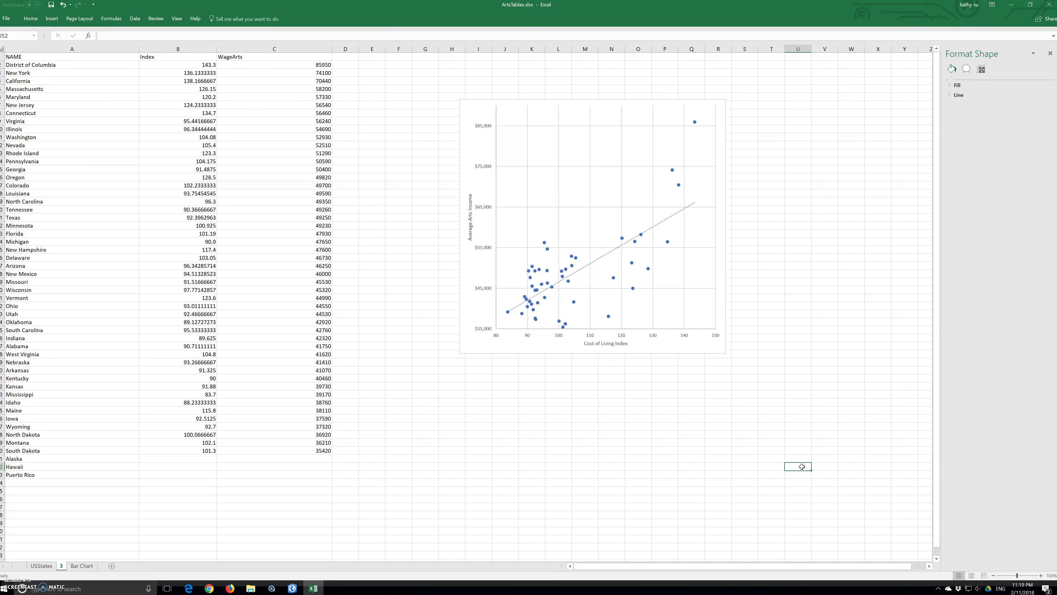
{"action": "left_click", "coordinate": [797, 472]}
{"action": "left_click", "coordinate": [795, 474]}
{"action": "right_click", "coordinate": [666, 349]}
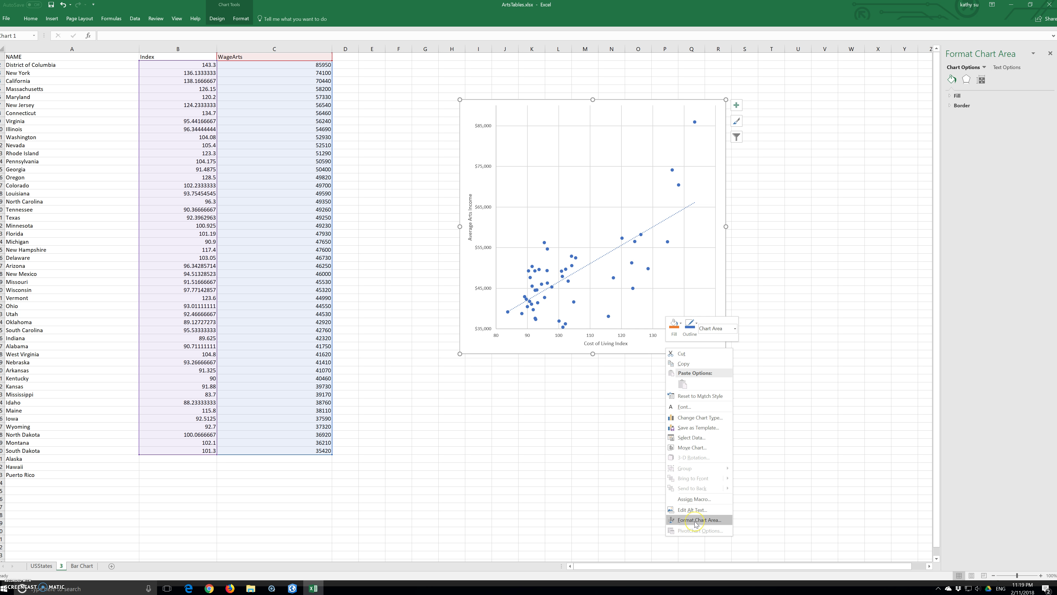
{"action": "left_click", "coordinate": [721, 140]}
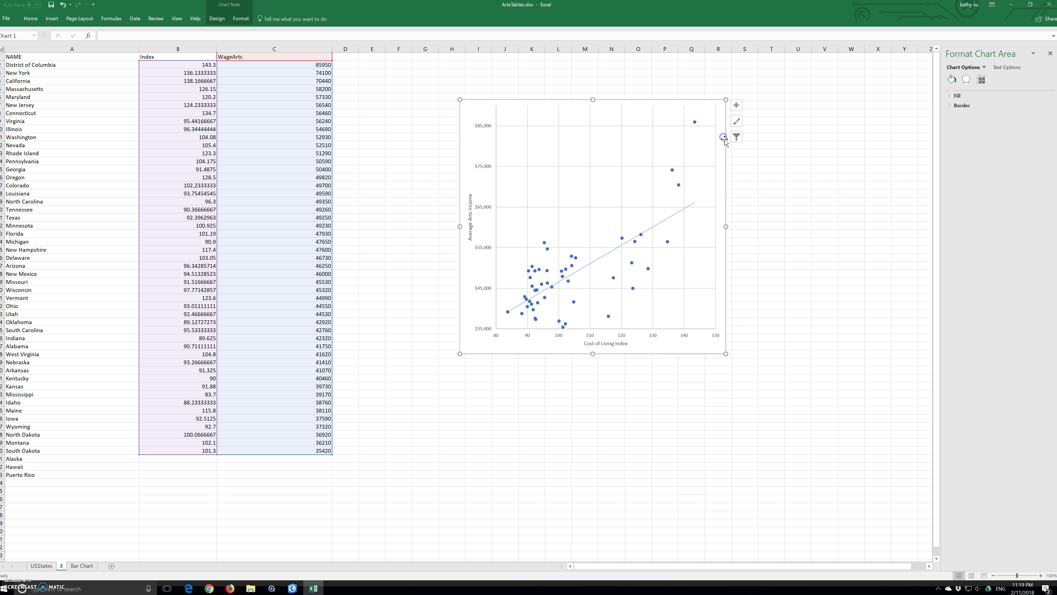
{"action": "left_click", "coordinate": [759, 193]}
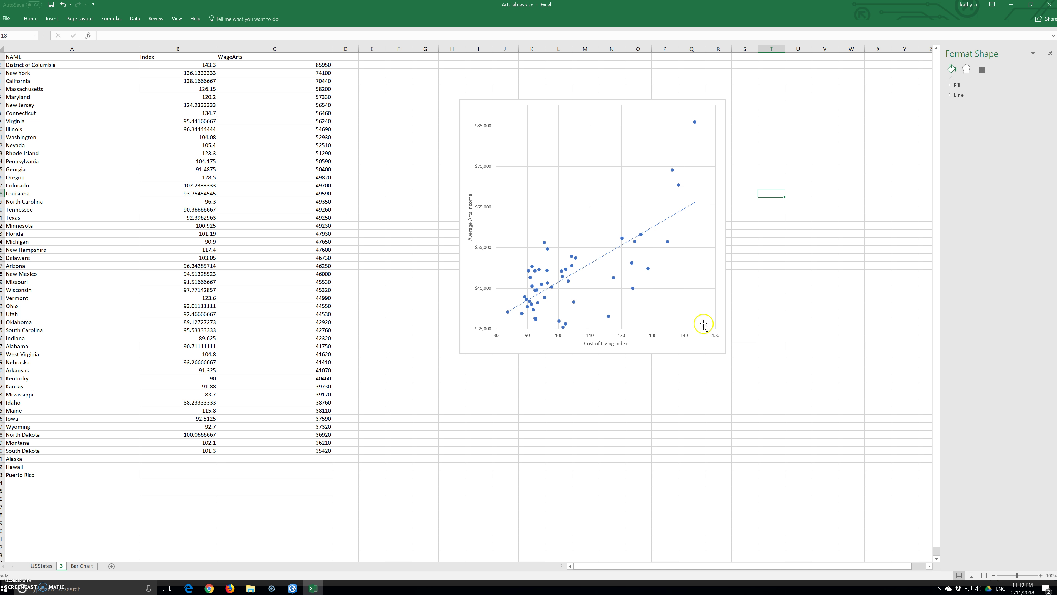
- Open the chart's formatting options and bring up the marker settings for the "WageArts" series
{"action": "right_click", "coordinate": [721, 317]}
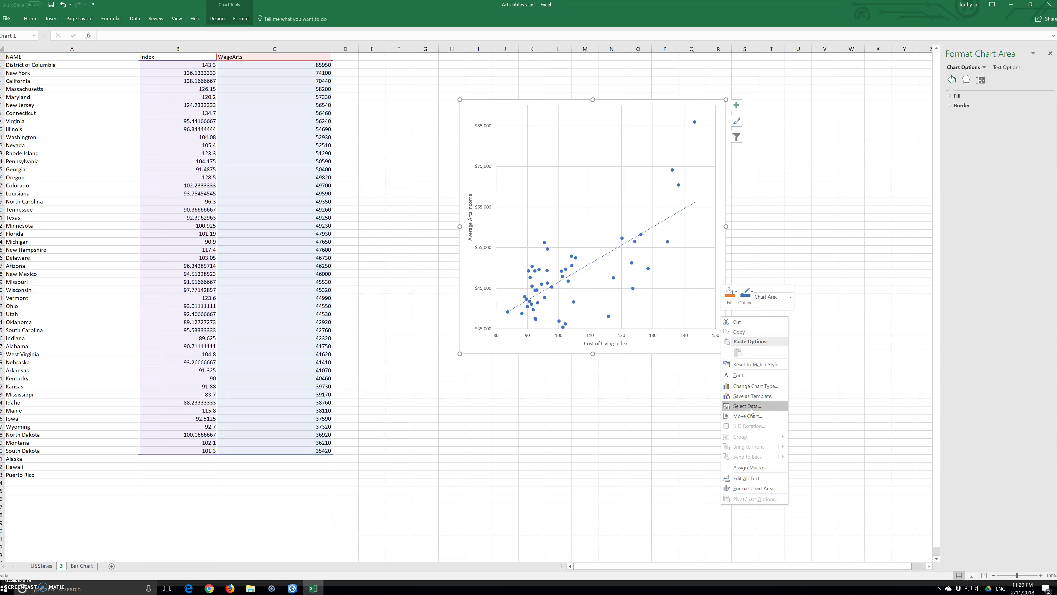
{"action": "left_click", "coordinate": [758, 491]}
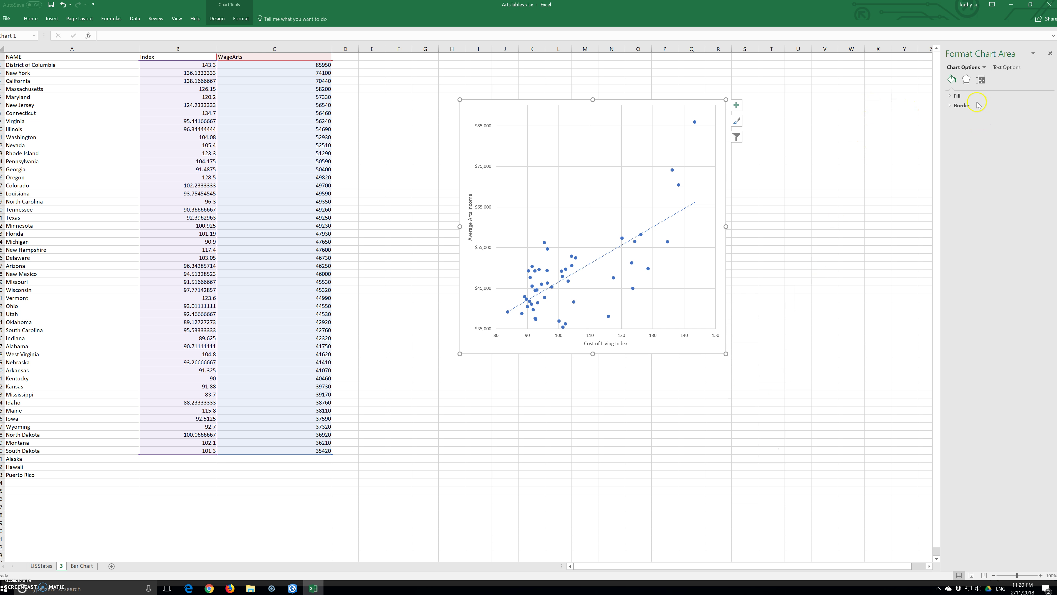
{"action": "left_click", "coordinate": [955, 95]}
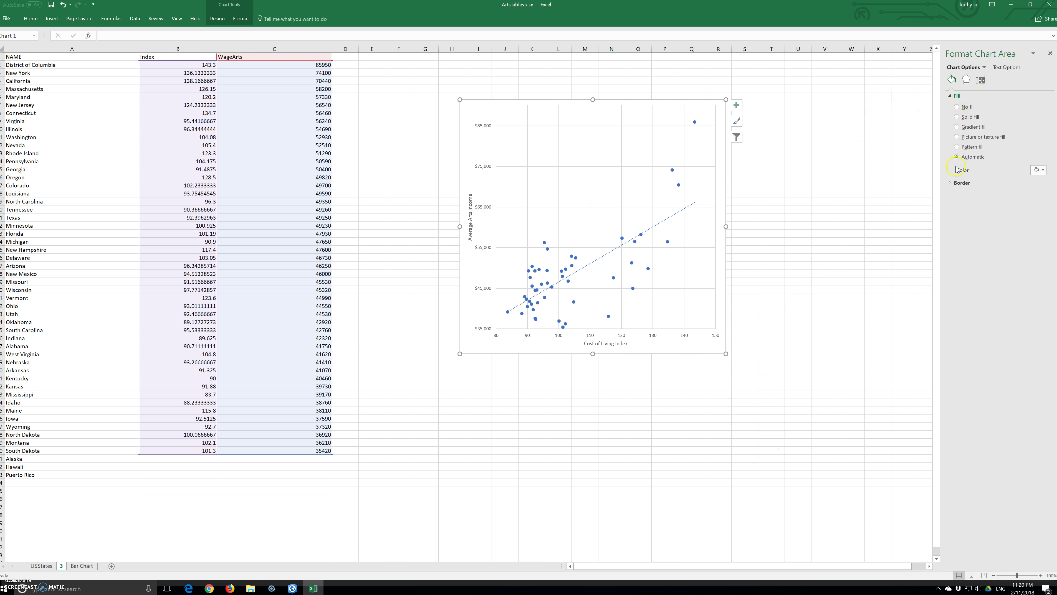
{"action": "left_click", "coordinate": [954, 184]}
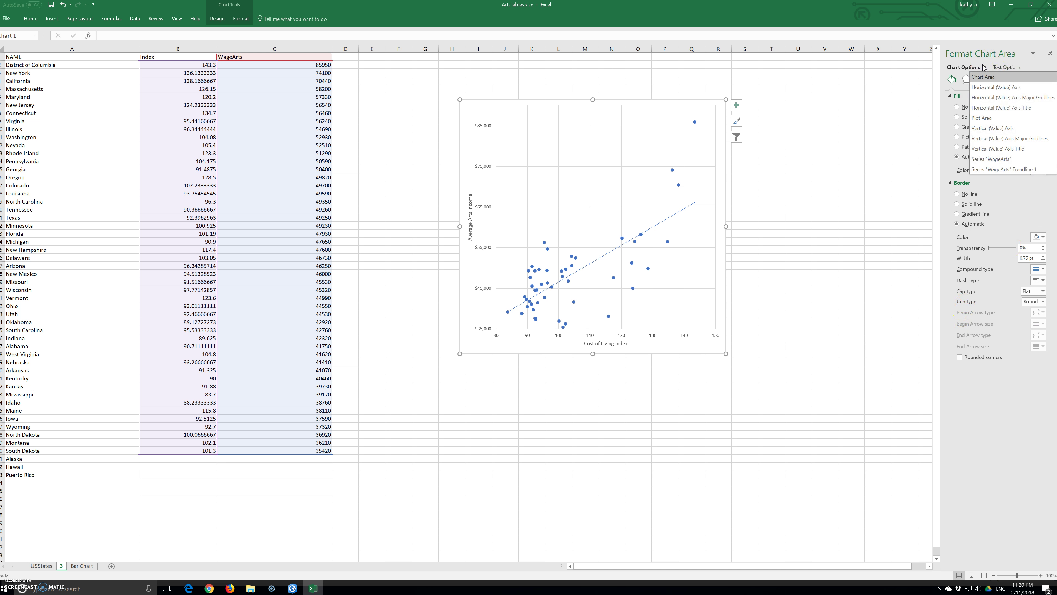
{"action": "left_click", "coordinate": [1015, 161]}
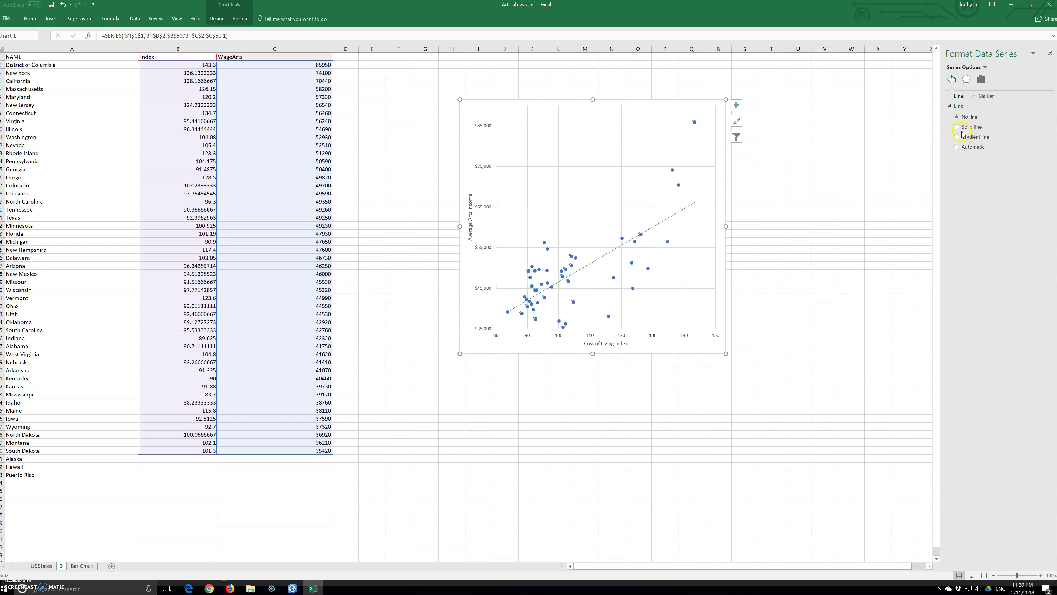
{"action": "left_click", "coordinate": [957, 95]}
{"action": "left_click", "coordinate": [969, 109]}
{"action": "left_click", "coordinate": [985, 96]}
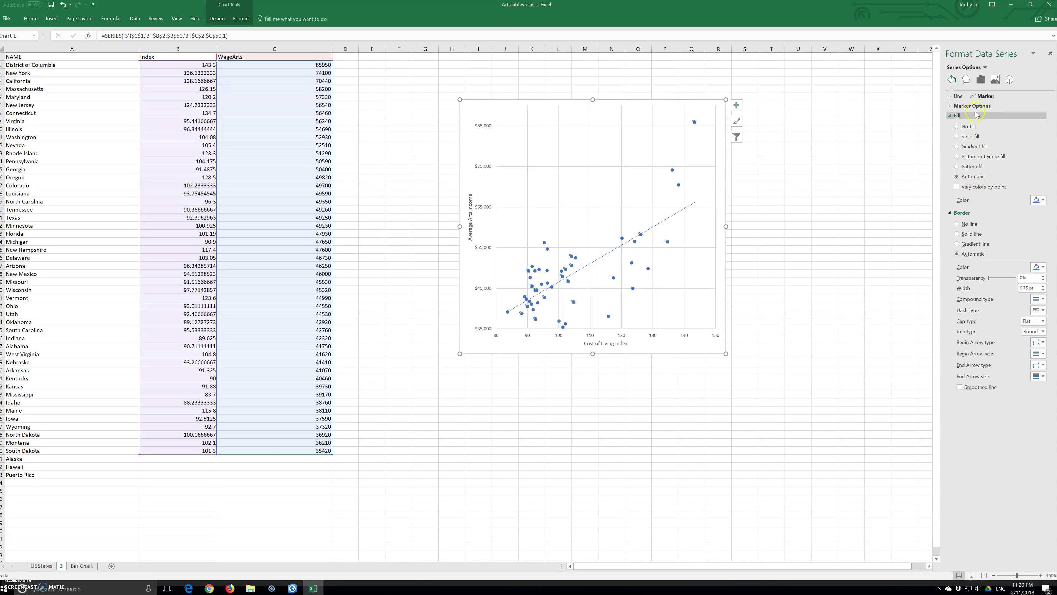
- Give the "WageArts" markers a solid black fill and set their border to No line
{"action": "left_click", "coordinate": [957, 137]}
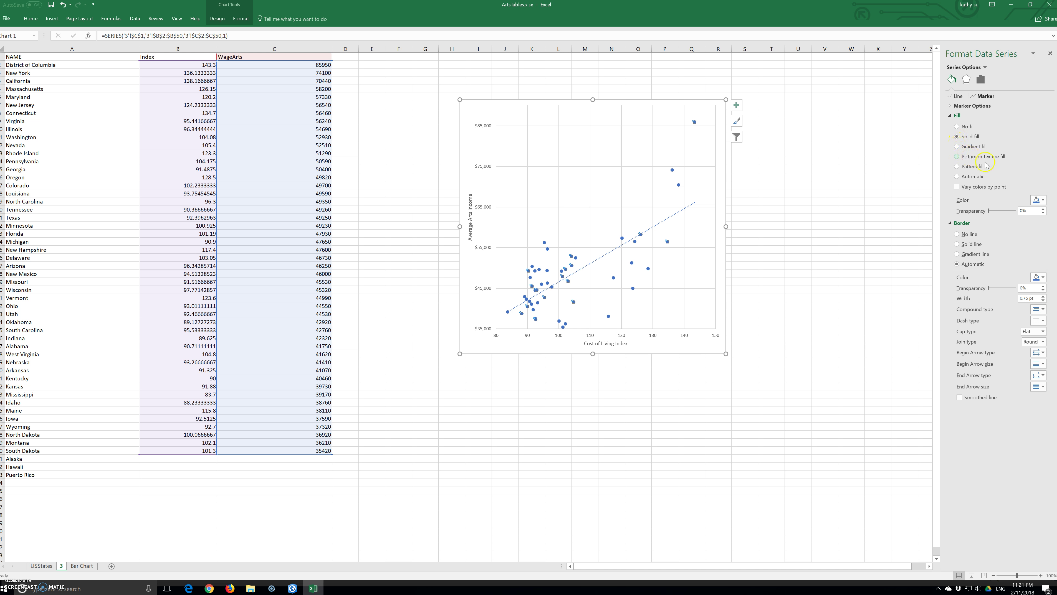
{"action": "left_click", "coordinate": [1037, 200]}
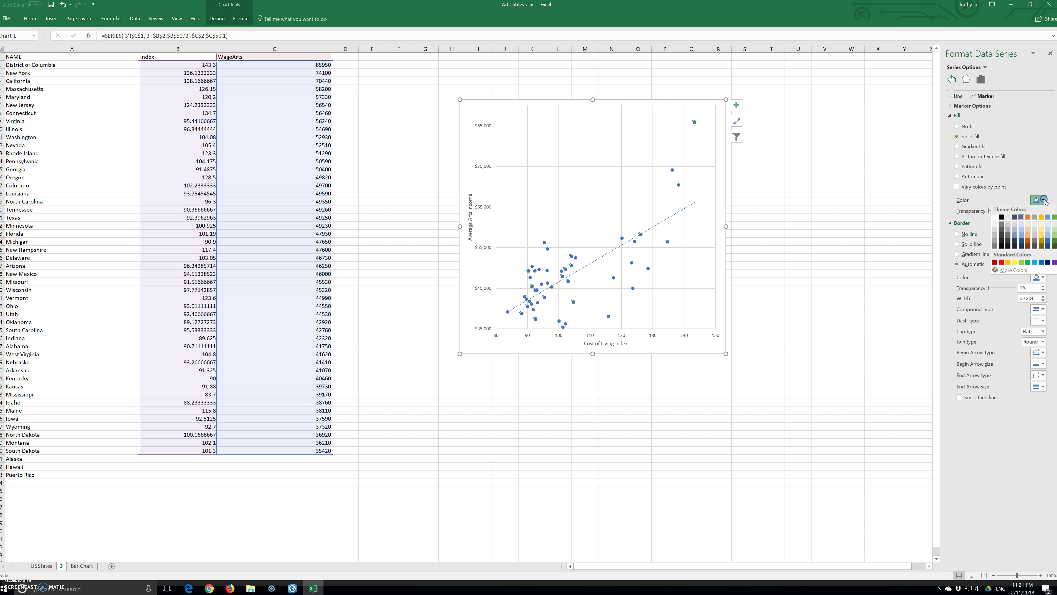
{"action": "left_click", "coordinate": [1001, 216]}
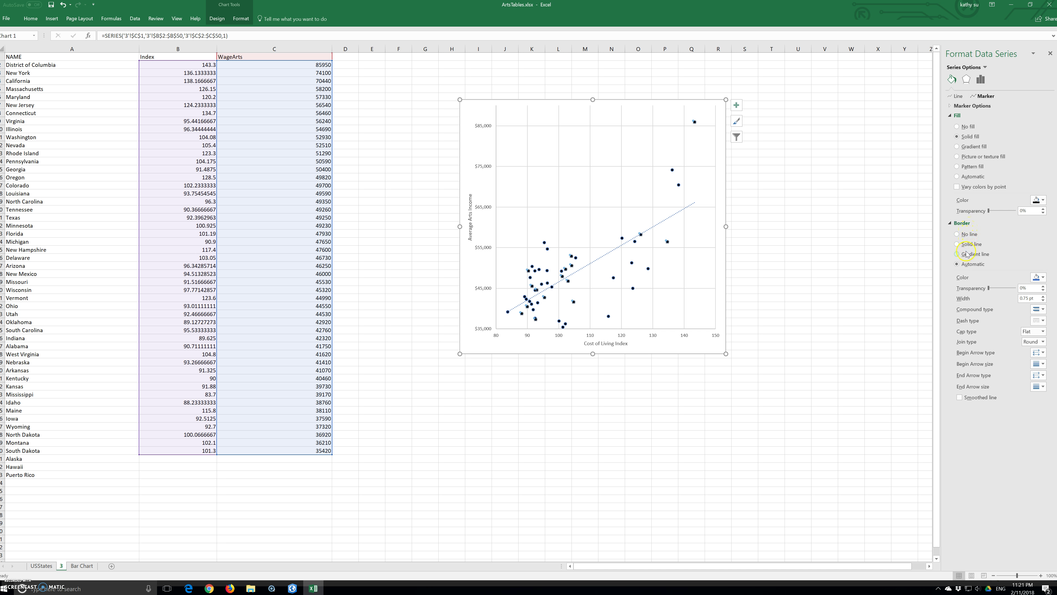
{"action": "left_click", "coordinate": [956, 234]}
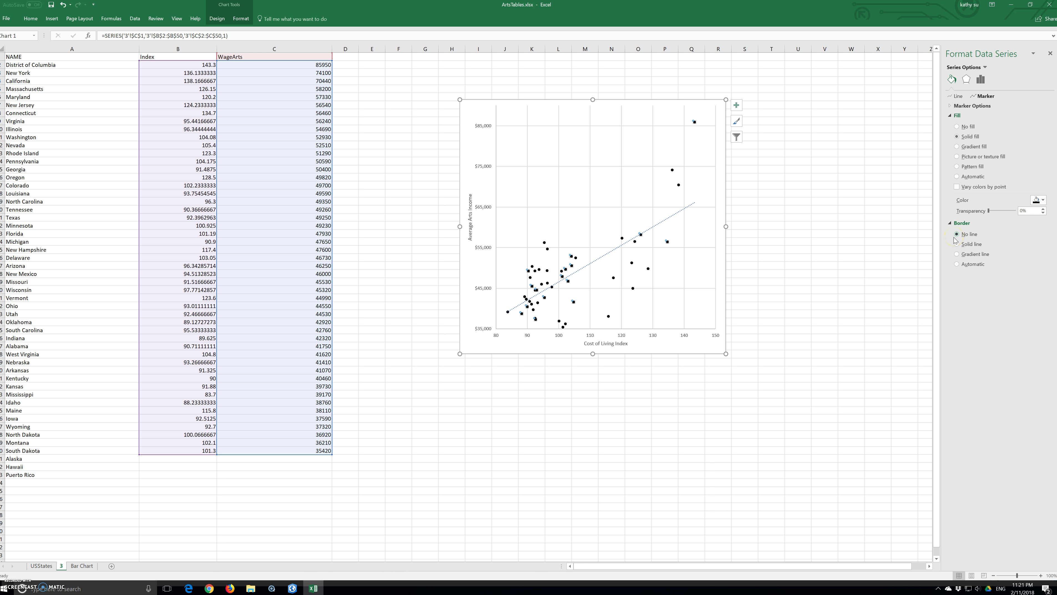
{"action": "left_click", "coordinate": [954, 240]}
{"action": "left_click", "coordinate": [936, 241]}
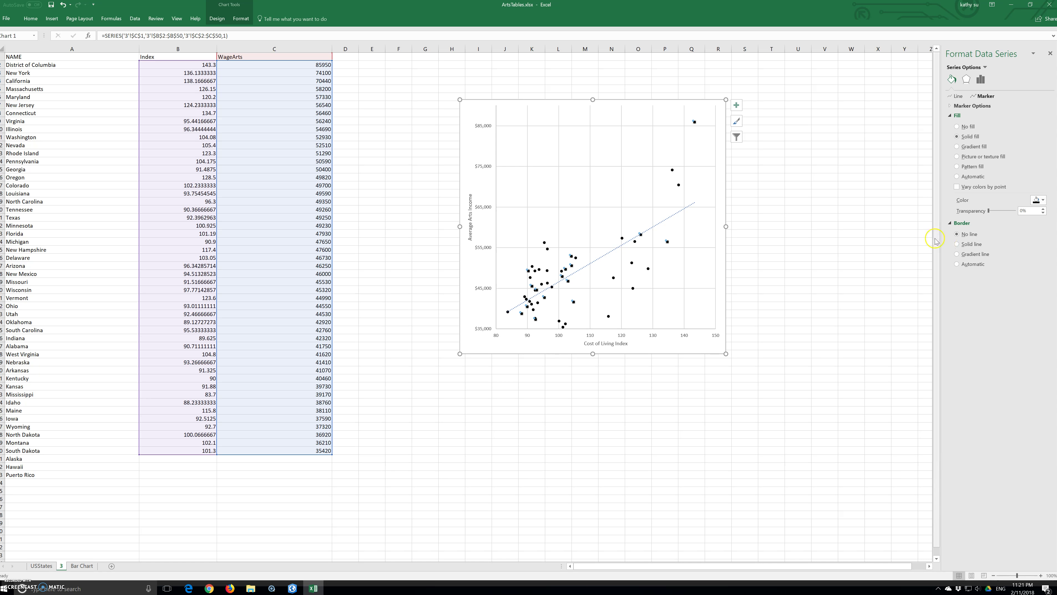